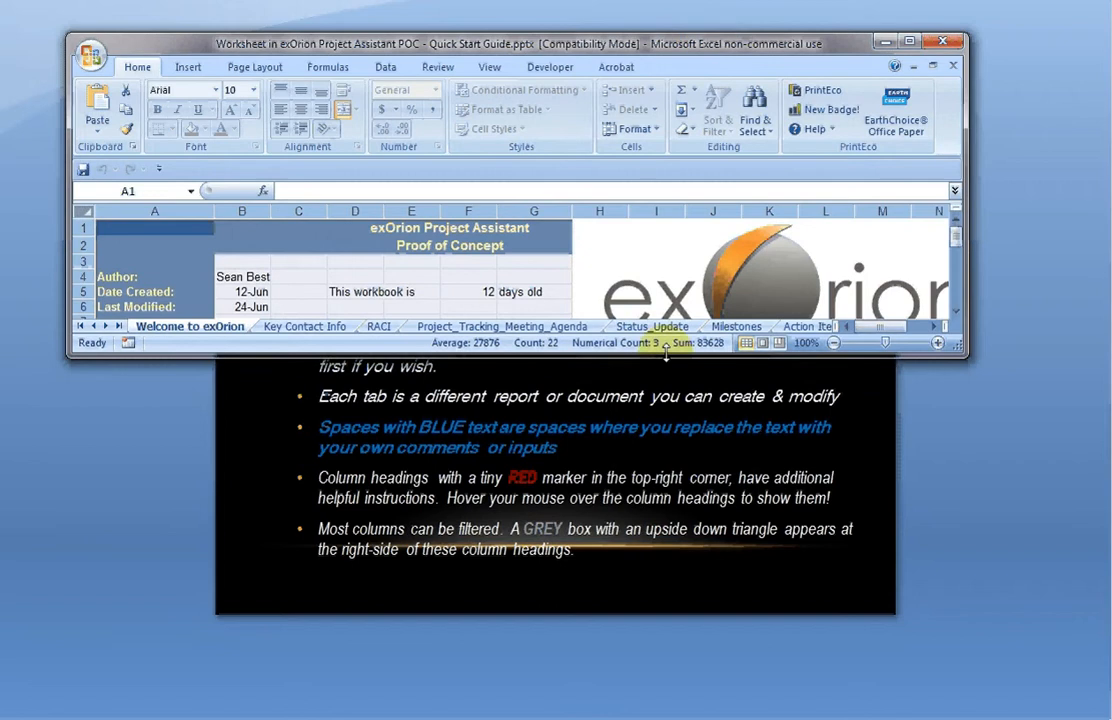
Enlarge and maximize the workbook window, show Key Contact Info, and select cell B6 (Name 1)
left_click_drag(658, 356, 648, 658)
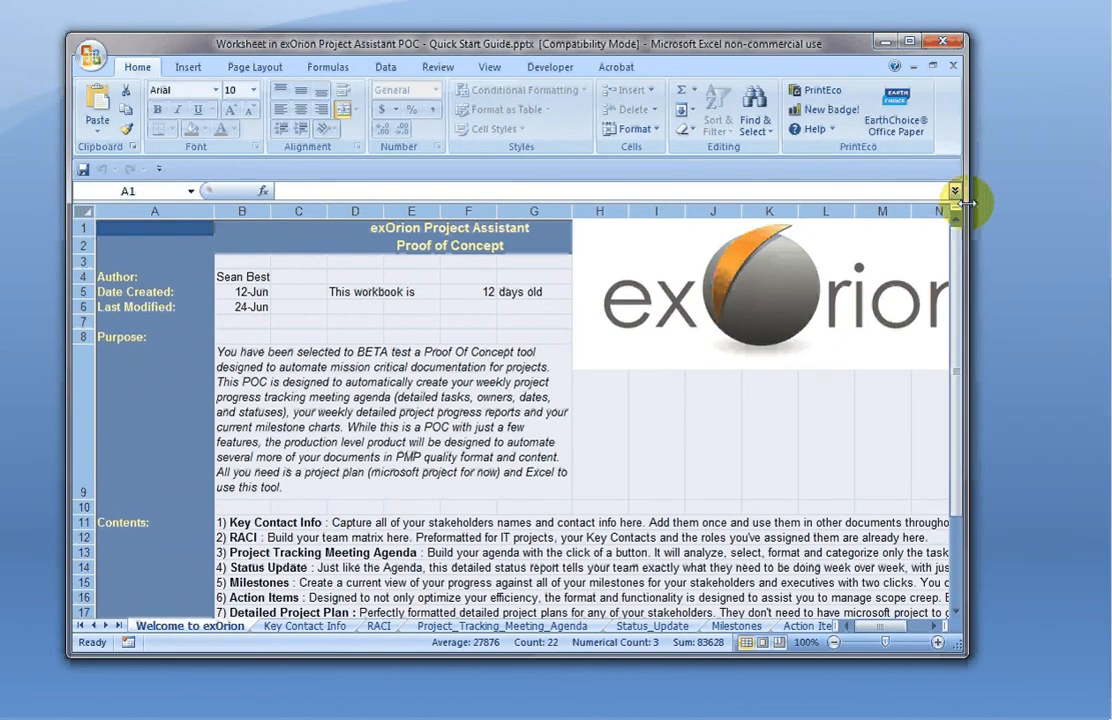
left_click_drag(966, 203, 1056, 203)
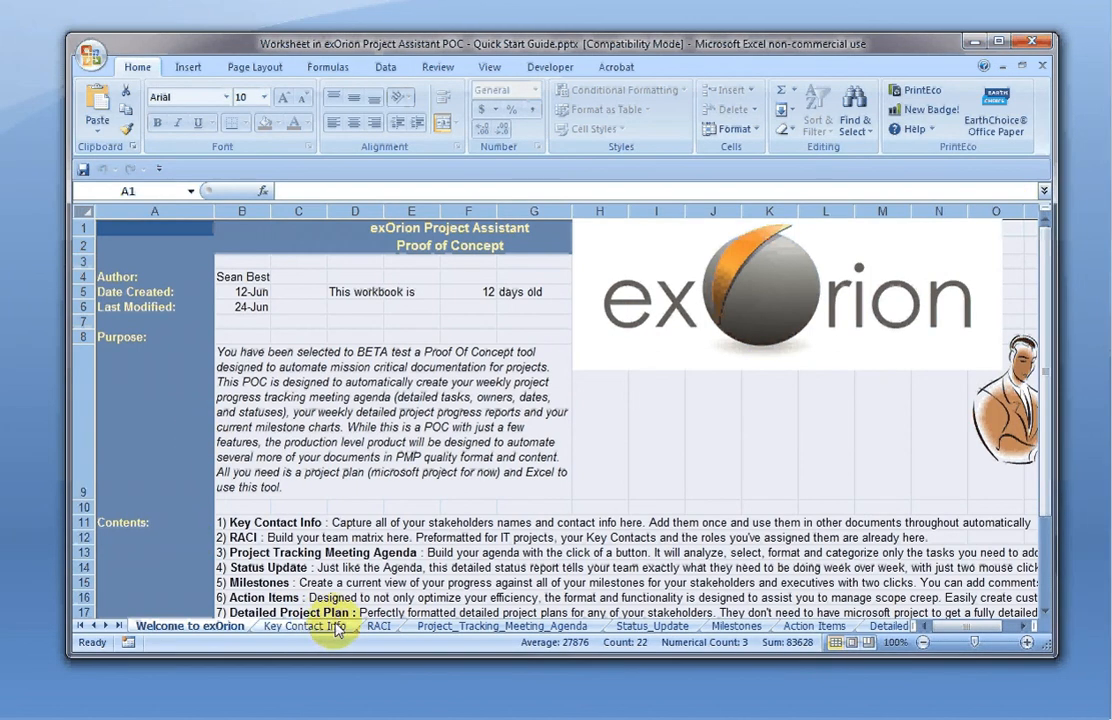
left_click(337, 627)
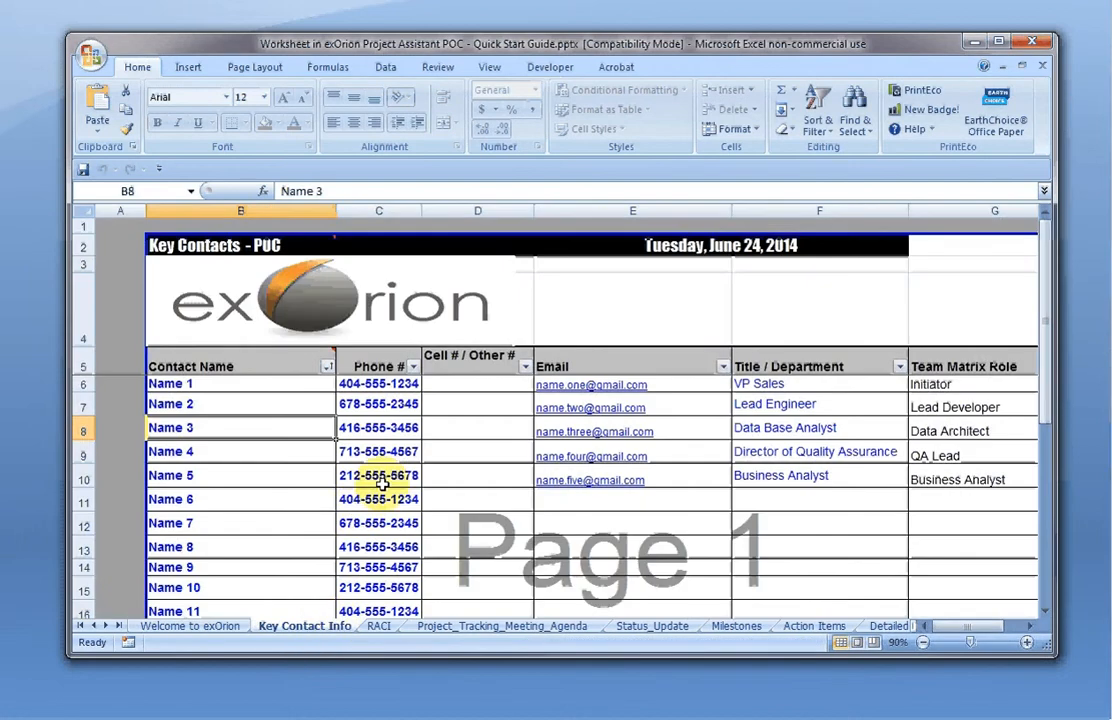
left_click(999, 44)
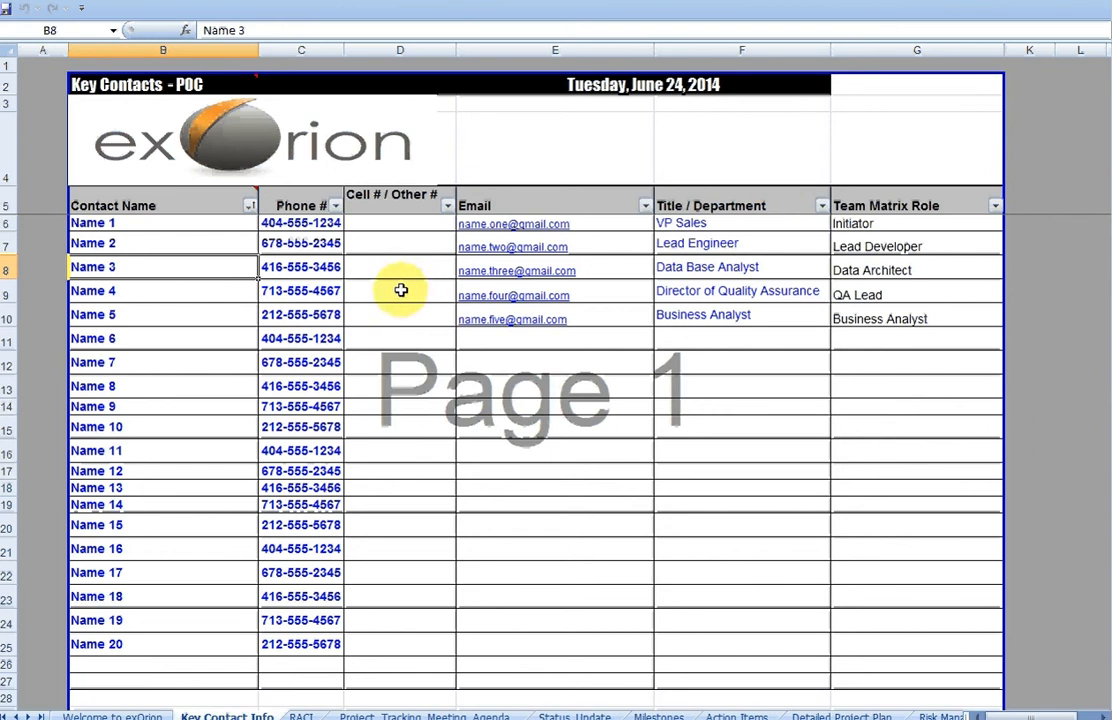
left_click(196, 226)
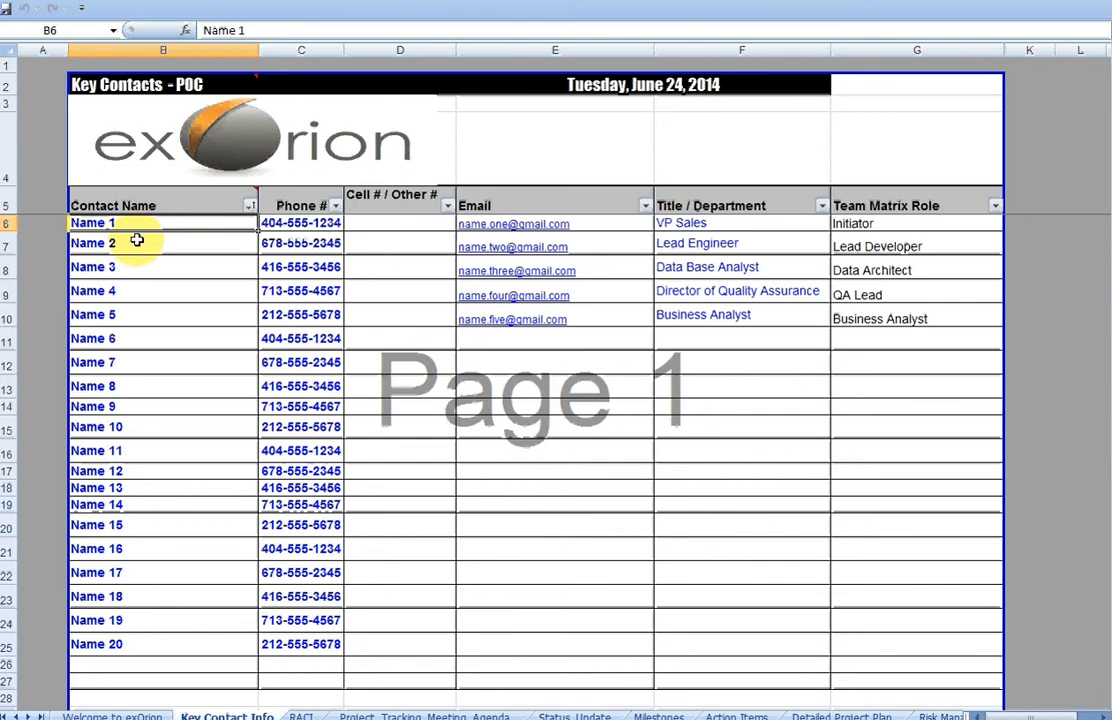
Type four contacts' full names into cells B6 to B9, correcting a typo in the third name
type("Joe Smith")
key("Return")
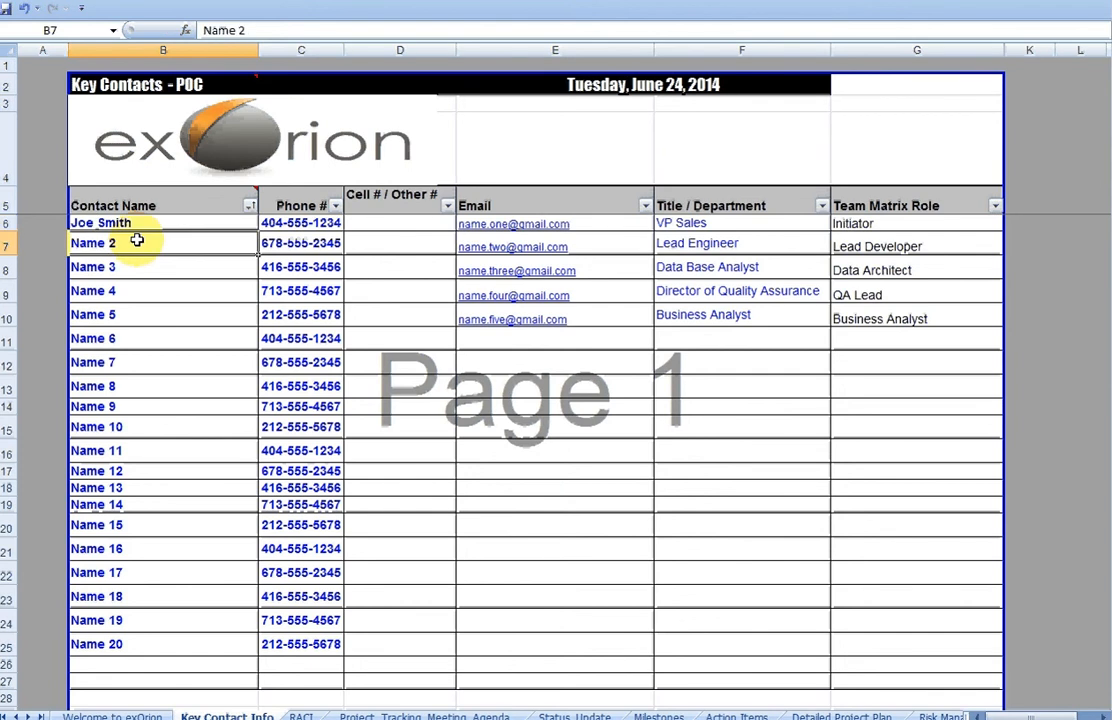
type("Michael J")
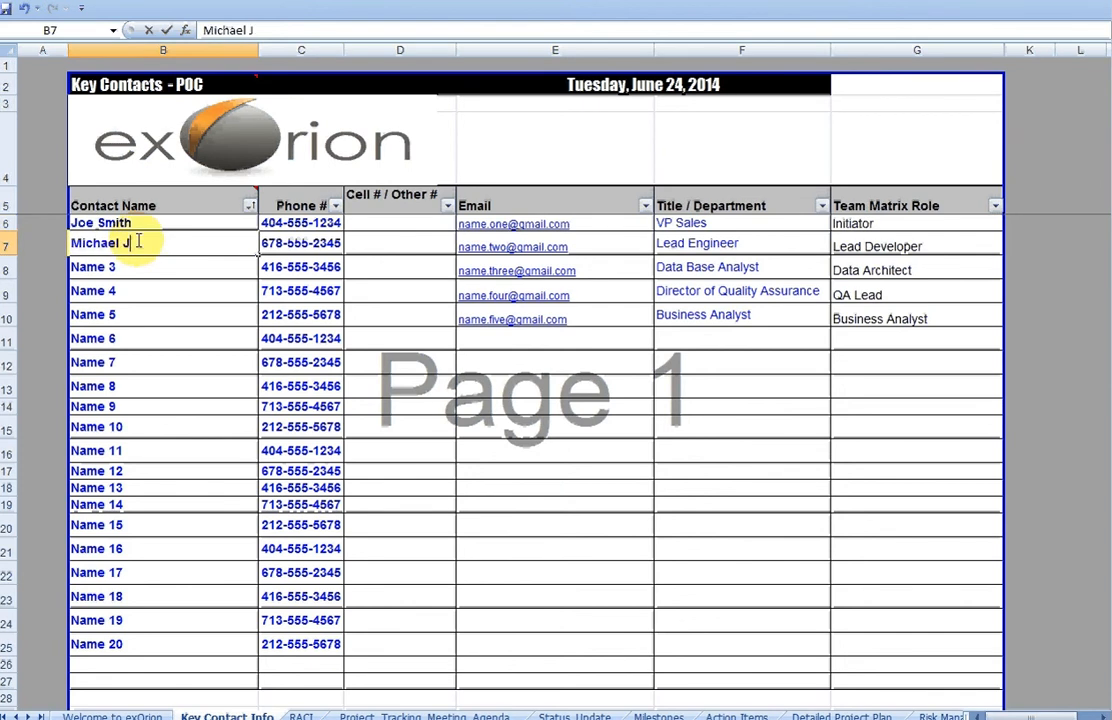
type("ones")
key("Return")
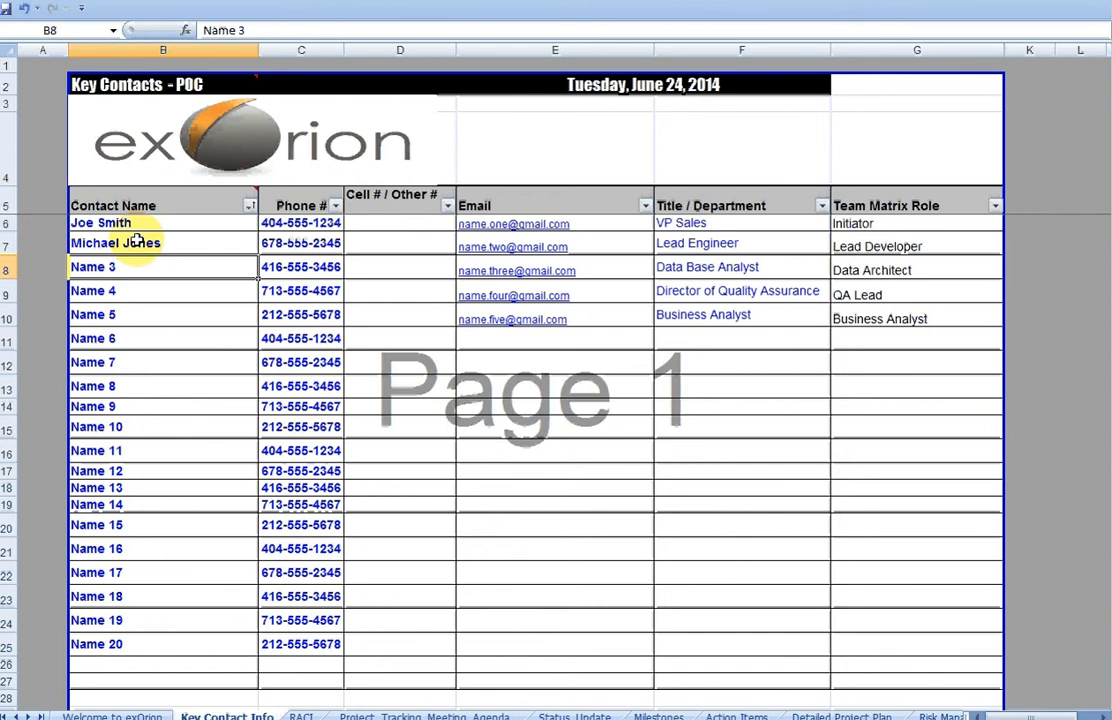
type("Sally")
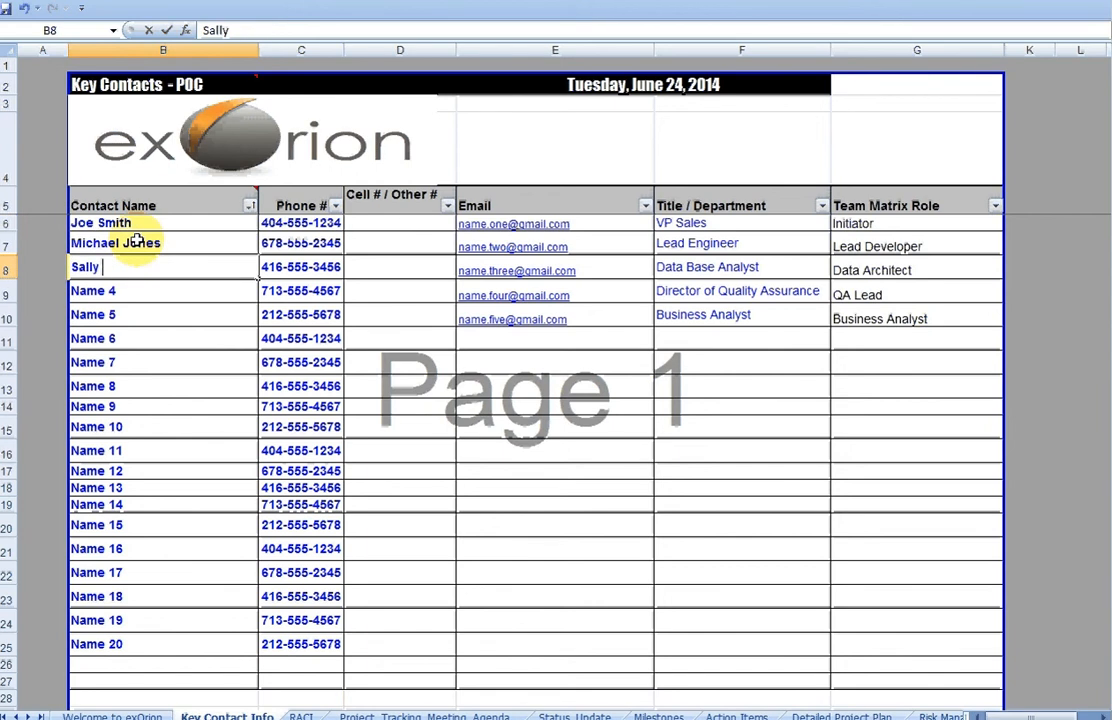
type(" Johnson")
key("BackSpace")
key("BackSpace")
key("BackSpace")
key("BackSpace")
type("nson")
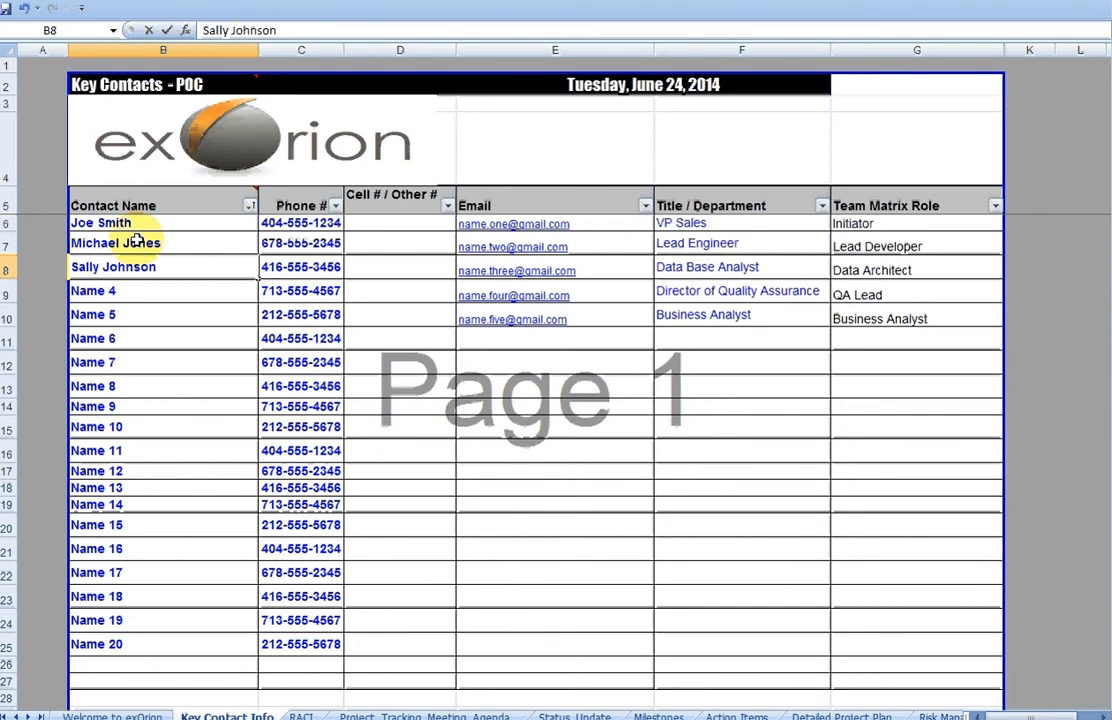
key("Return")
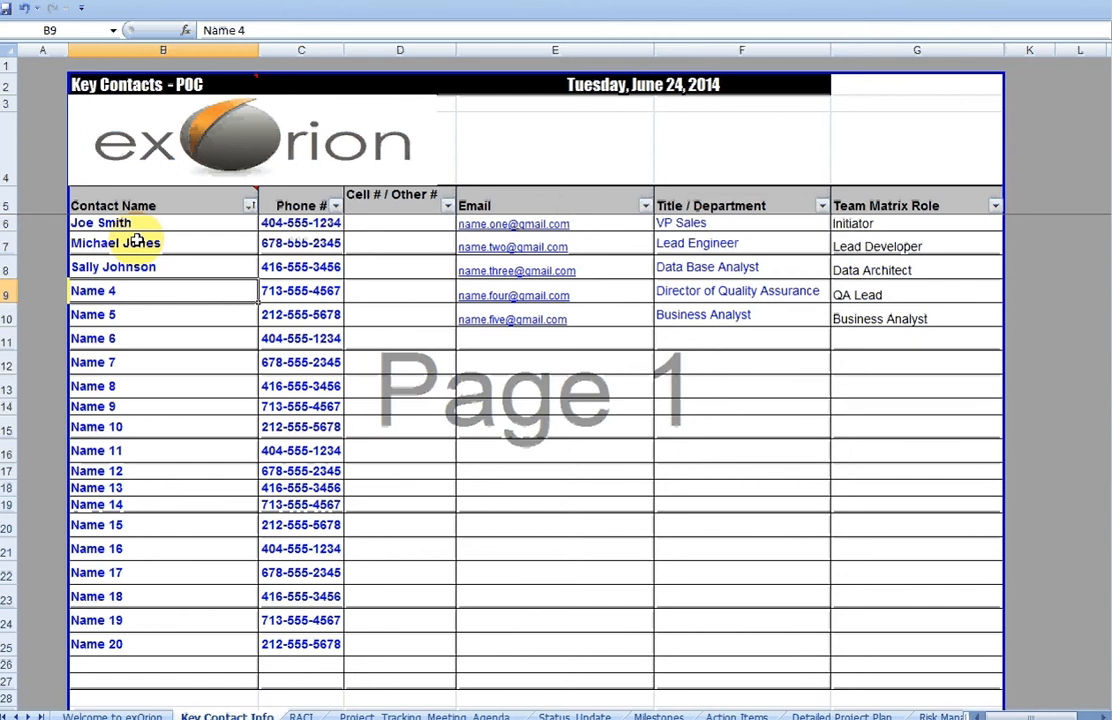
type("Susan")
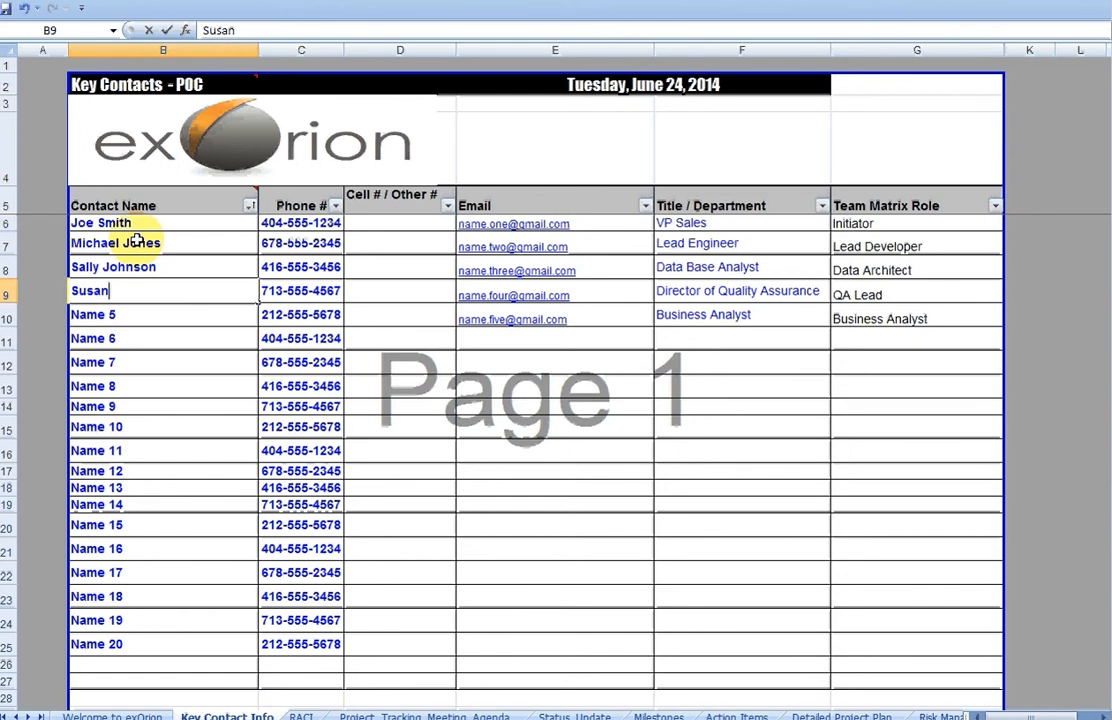
type(" Wright")
key("Return")
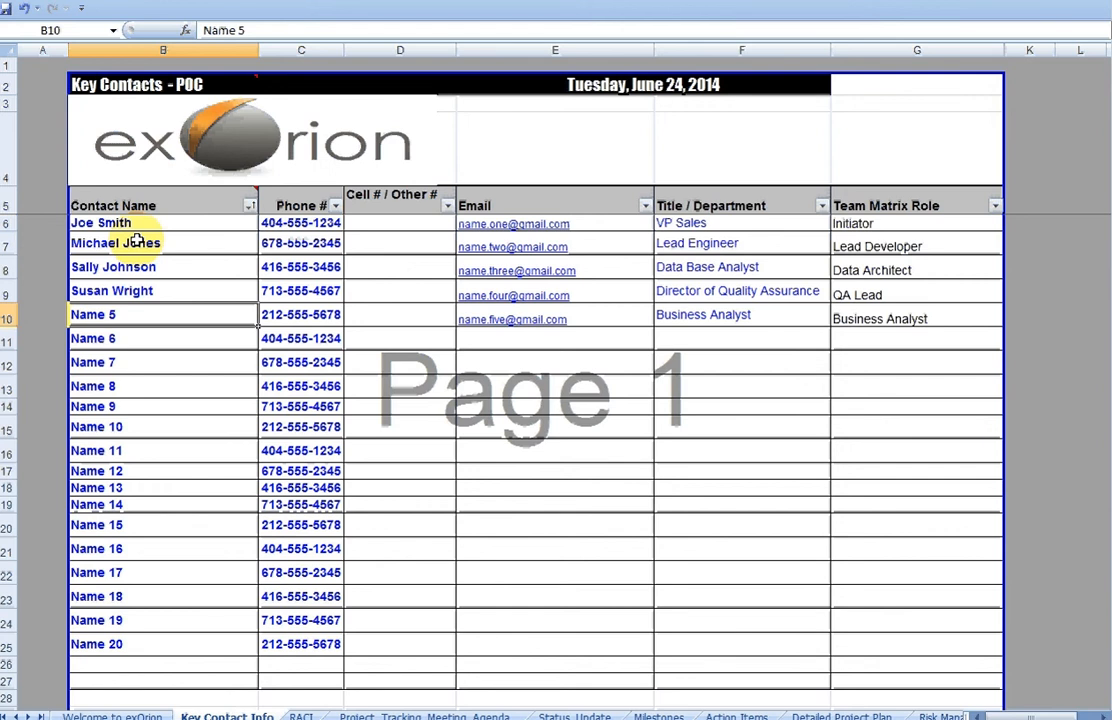
key("Down")
key("Down")
key("Down")
key("Down")
key("Down")
key("Down")
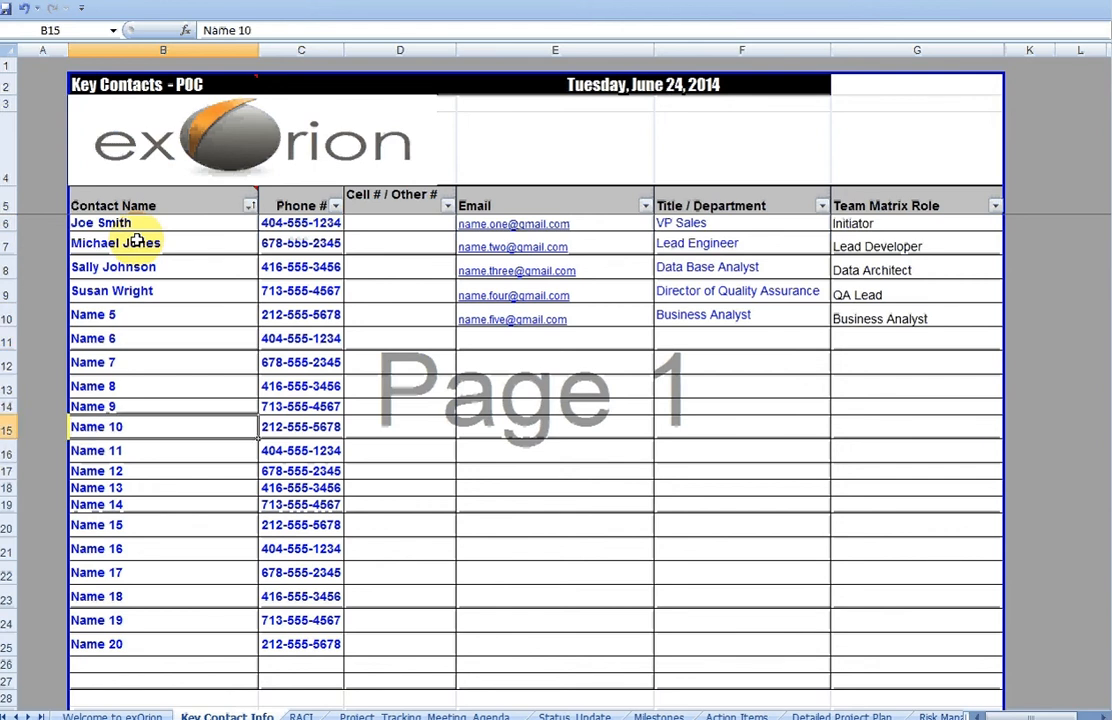
key("Up")
key("Up")
key("Up")
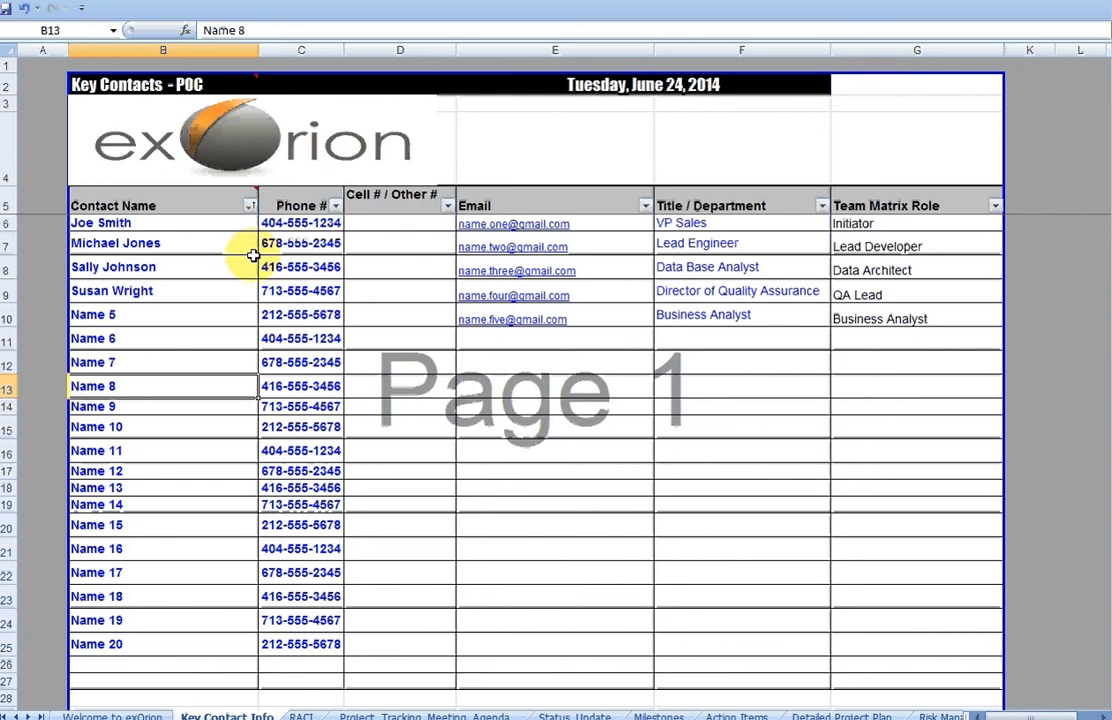
left_click(958, 227)
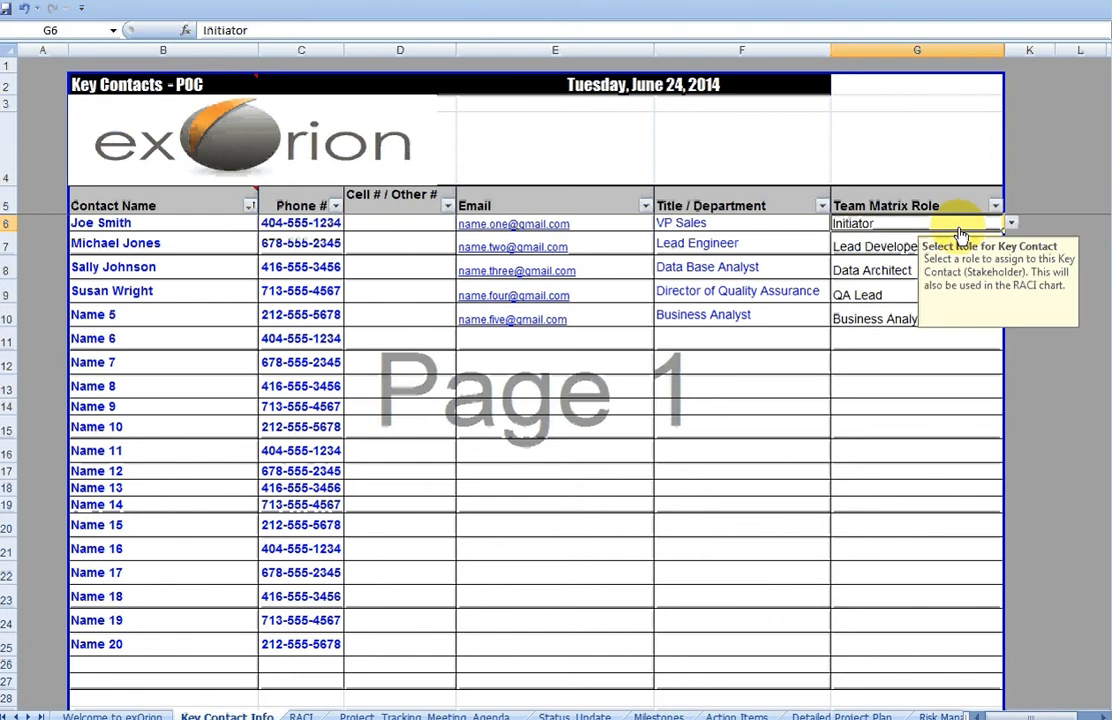
left_click(1012, 228)
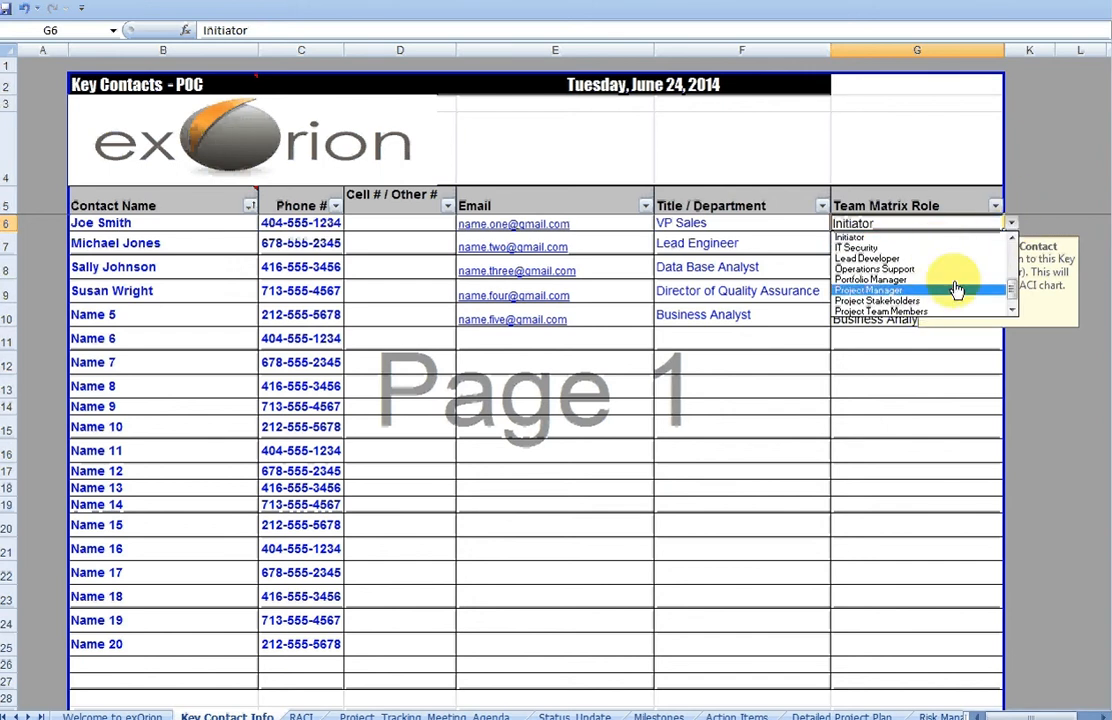
left_click_drag(1012, 288, 1010, 241)
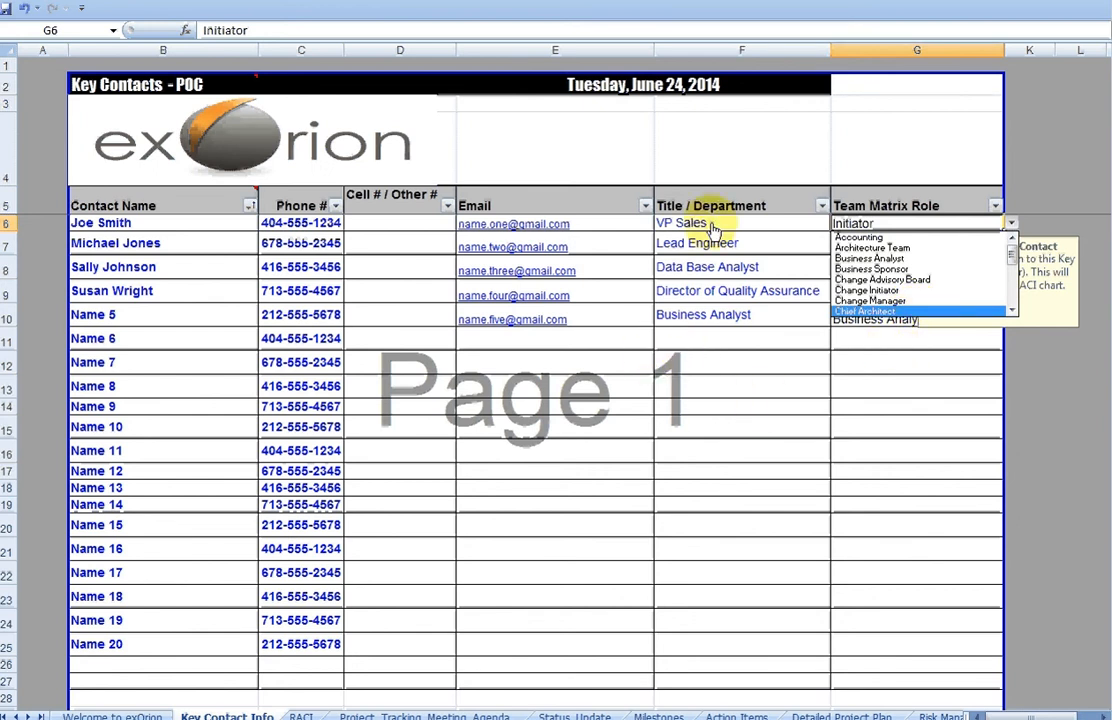
key("Escape")
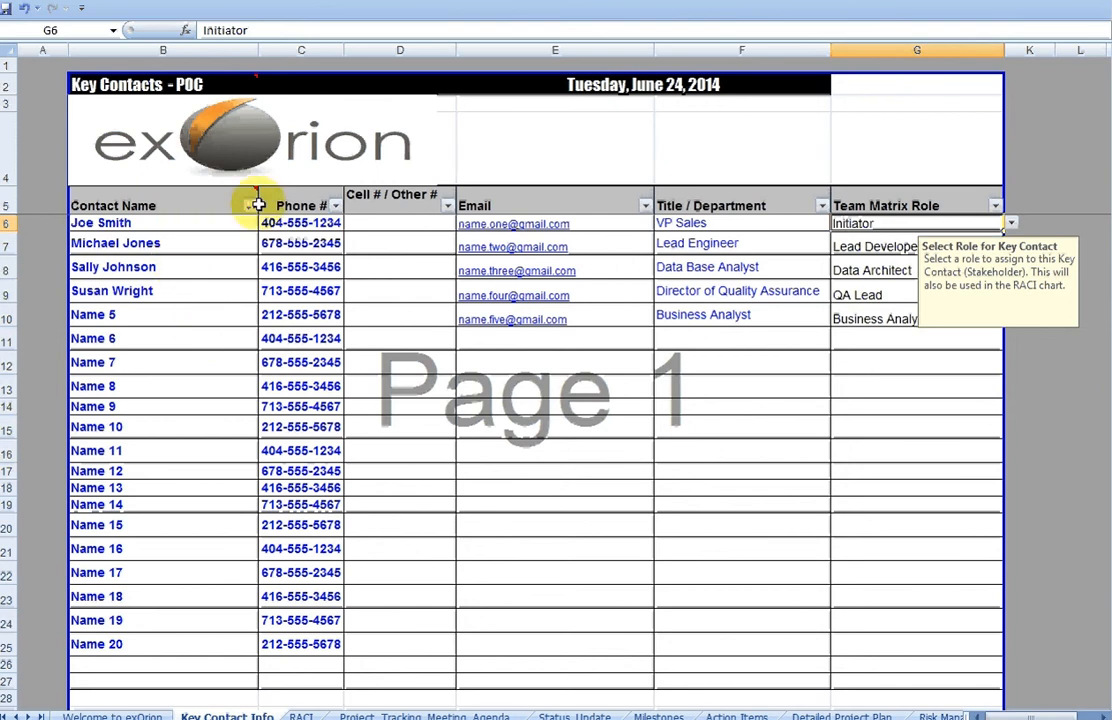
mouse_move(258, 190)
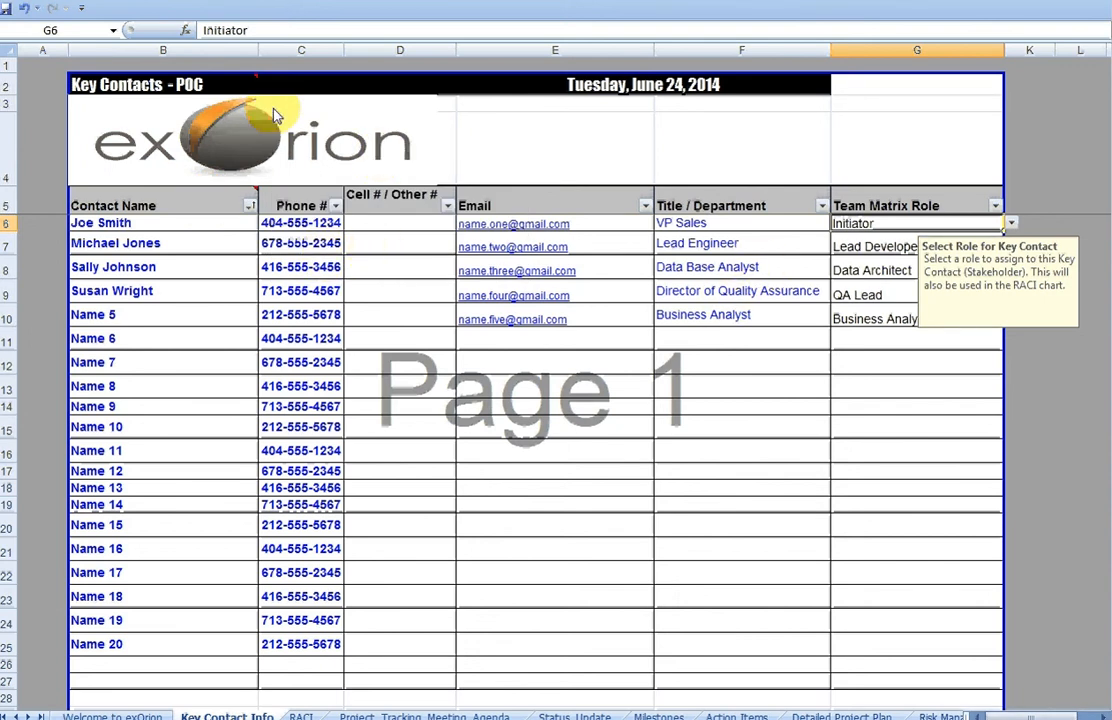
mouse_move(241, 83)
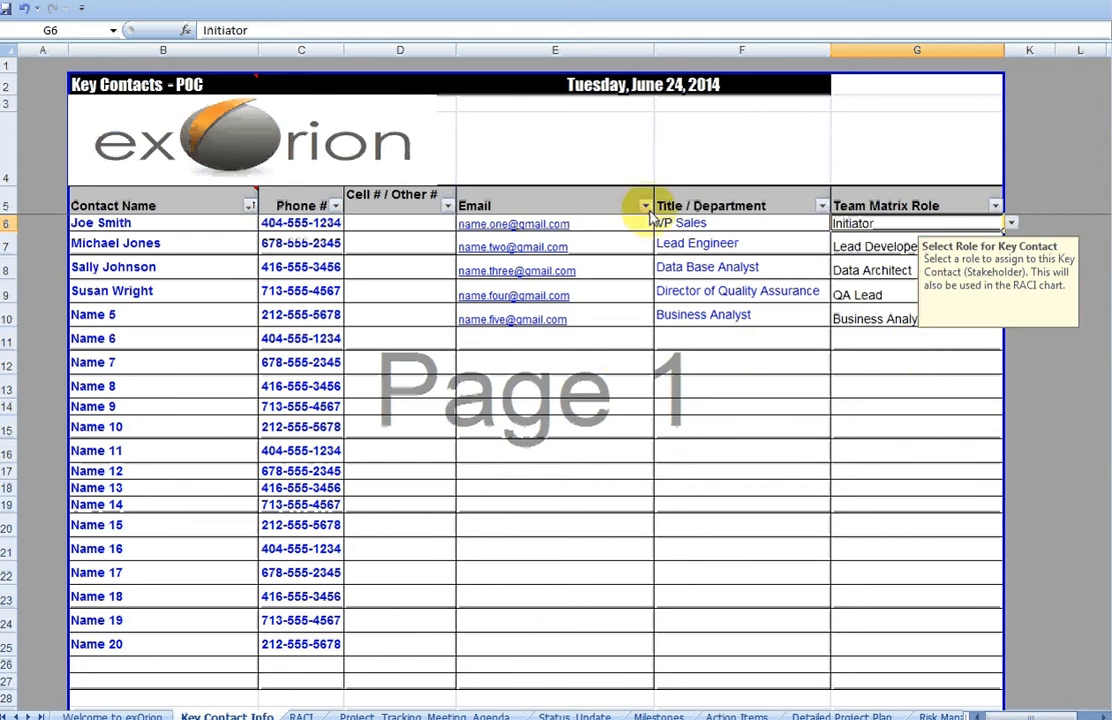
Filter Contact Name to only the four named contacts, then select the Lead Developer role in G7
left_click(250, 207)
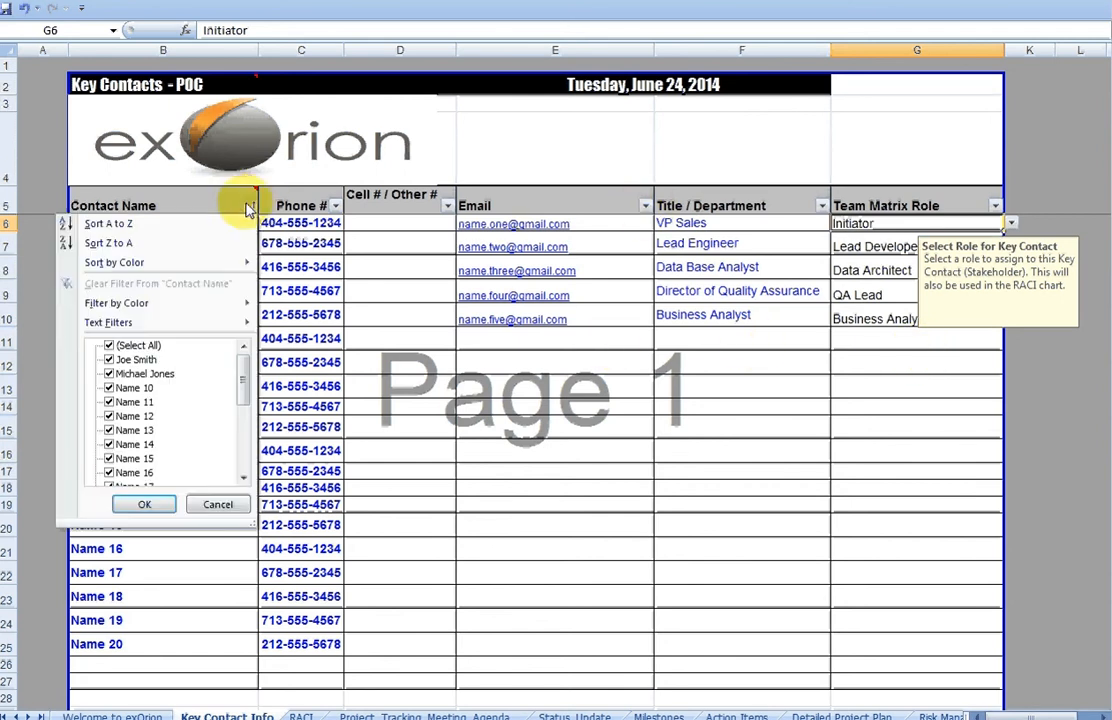
left_click(109, 346)
left_click(109, 360)
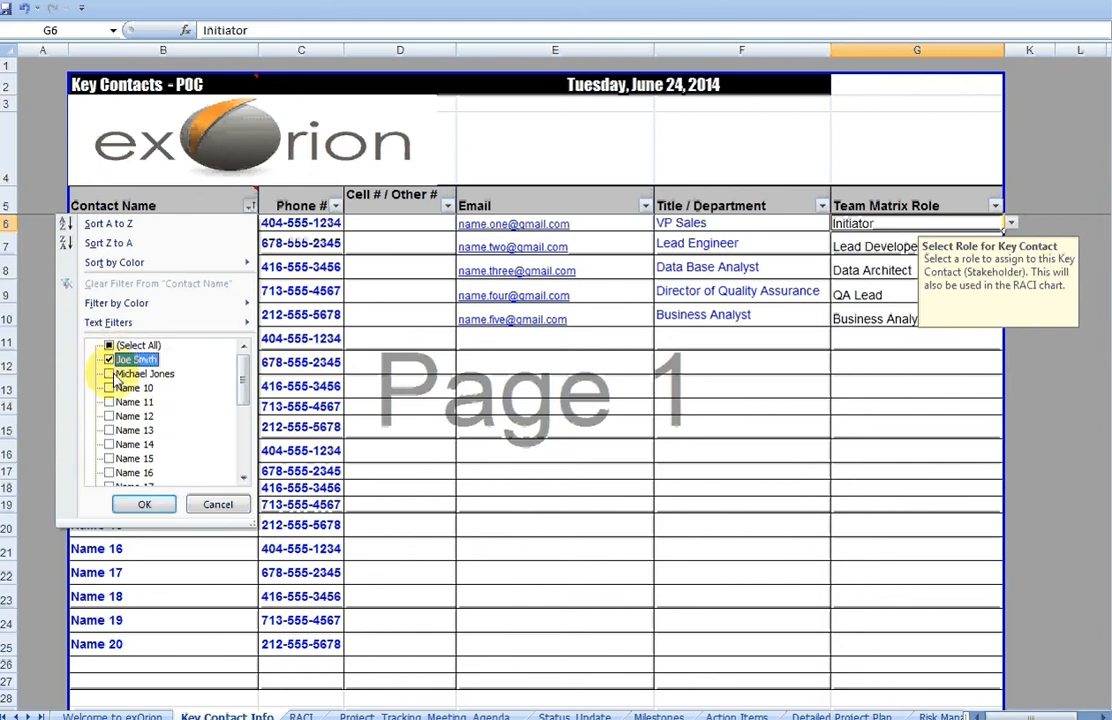
left_click(112, 375)
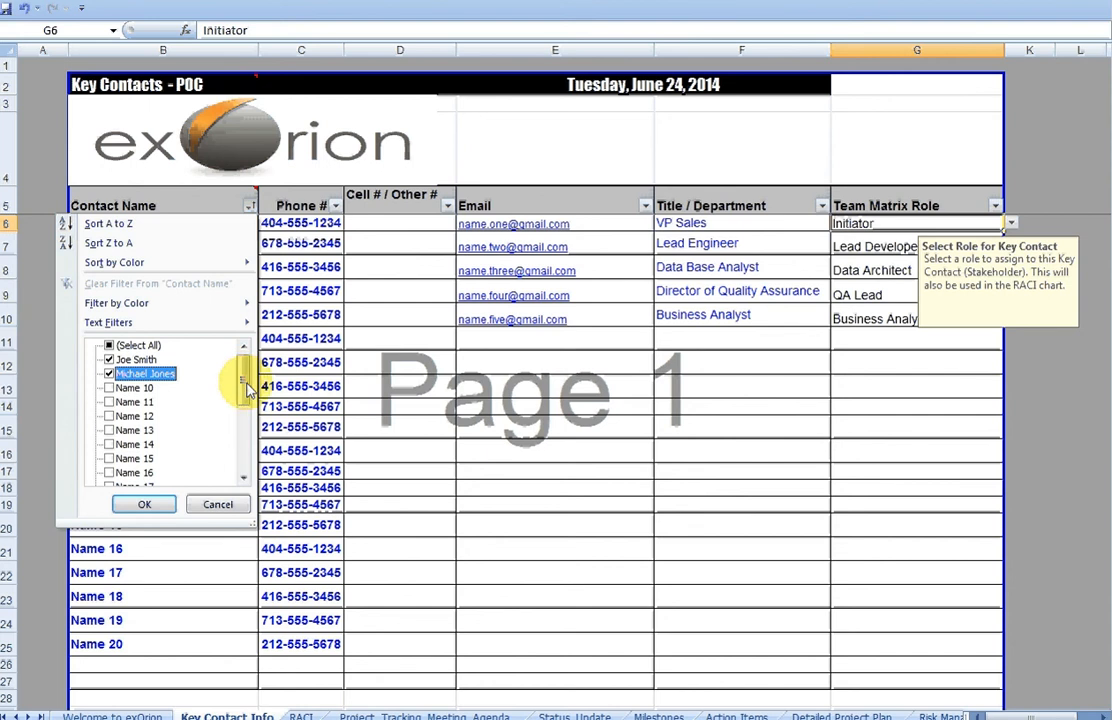
left_click_drag(248, 390, 231, 463)
left_click(108, 445)
left_click(111, 462)
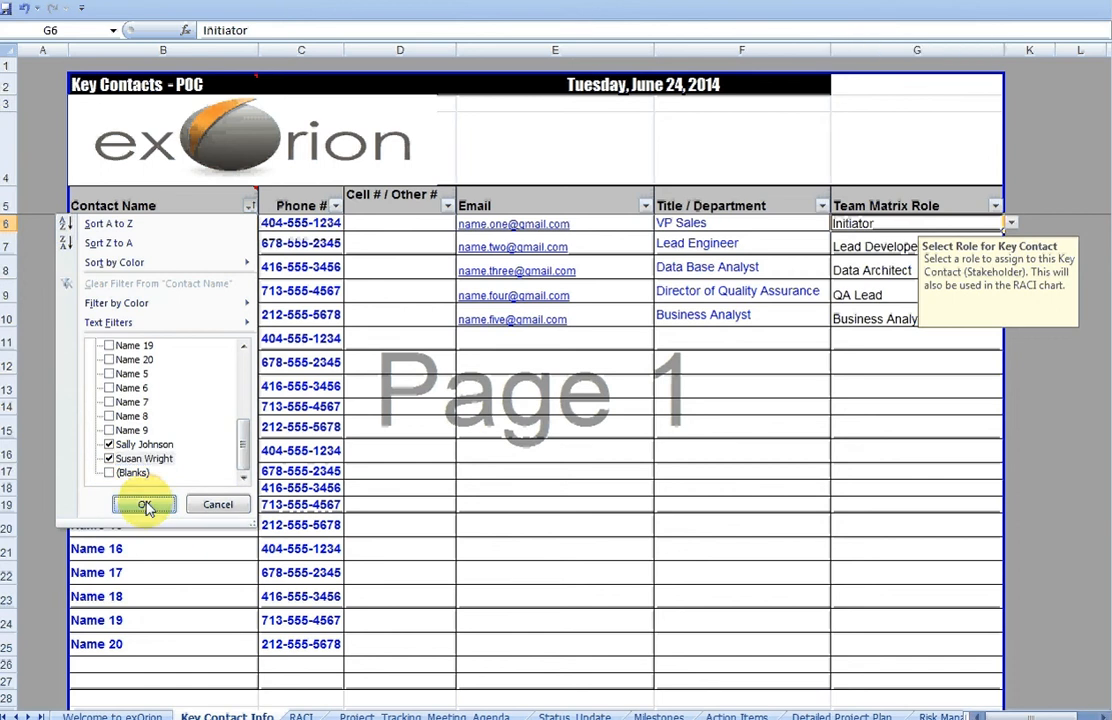
left_click(145, 504)
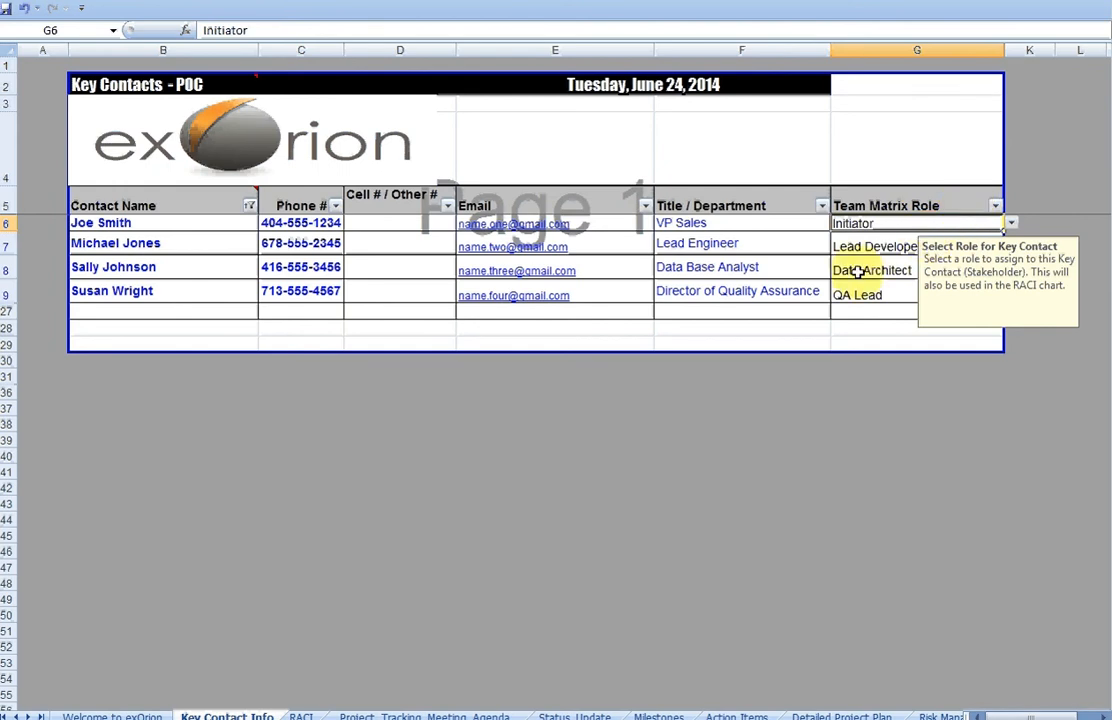
left_click(884, 246)
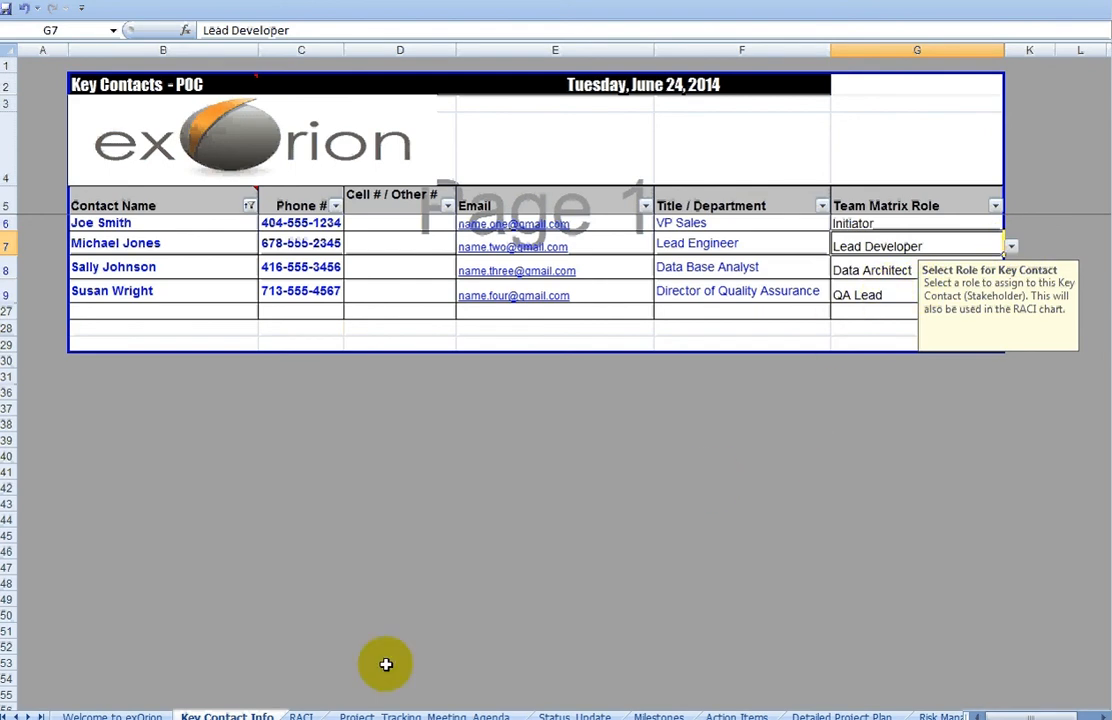
Review the RACI, Meeting Agenda, Status Update, Milestones and Action Items sheets
left_click(303, 714)
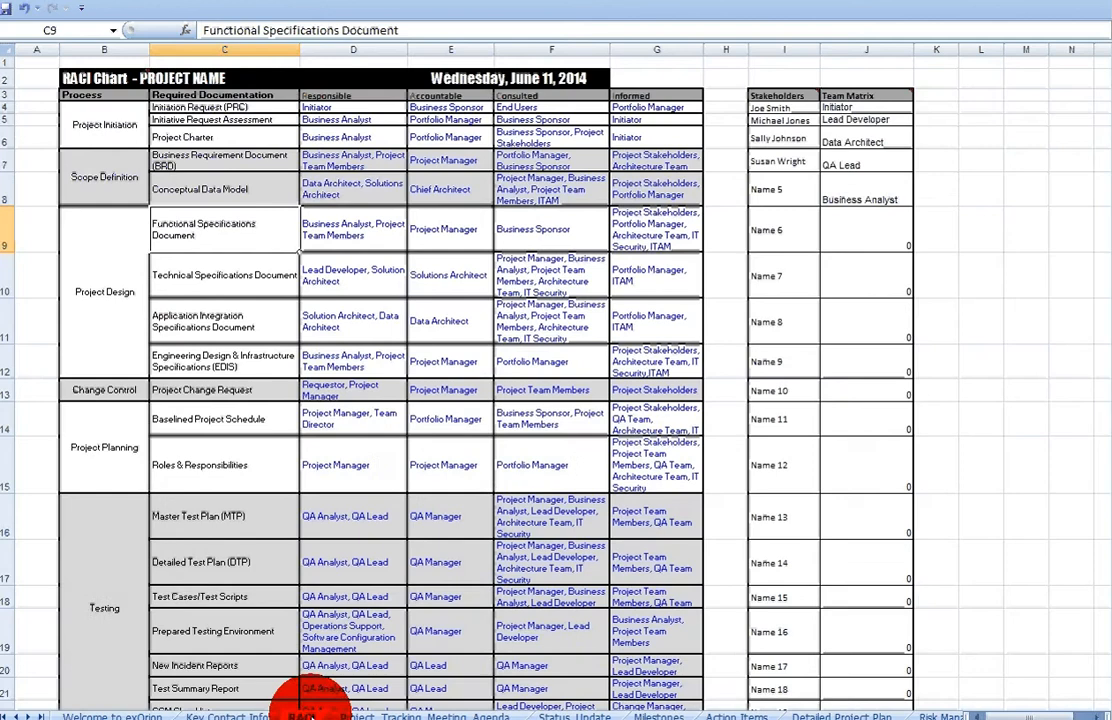
scroll(340, 633, "down", 3)
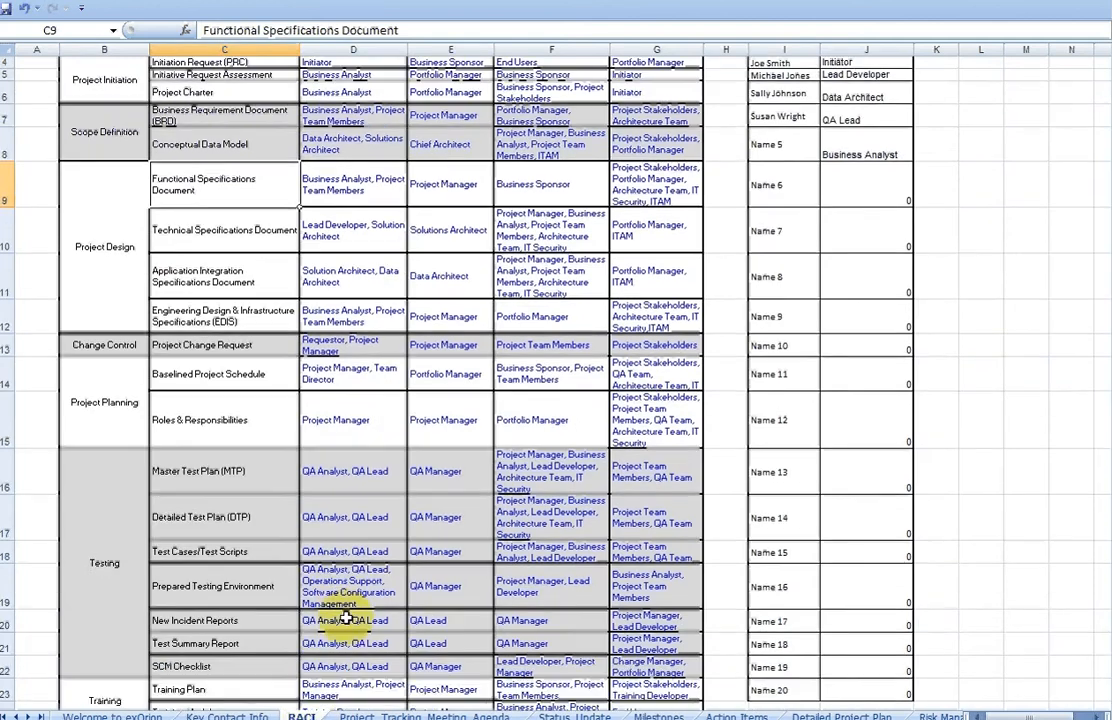
scroll(347, 616, "up", 3)
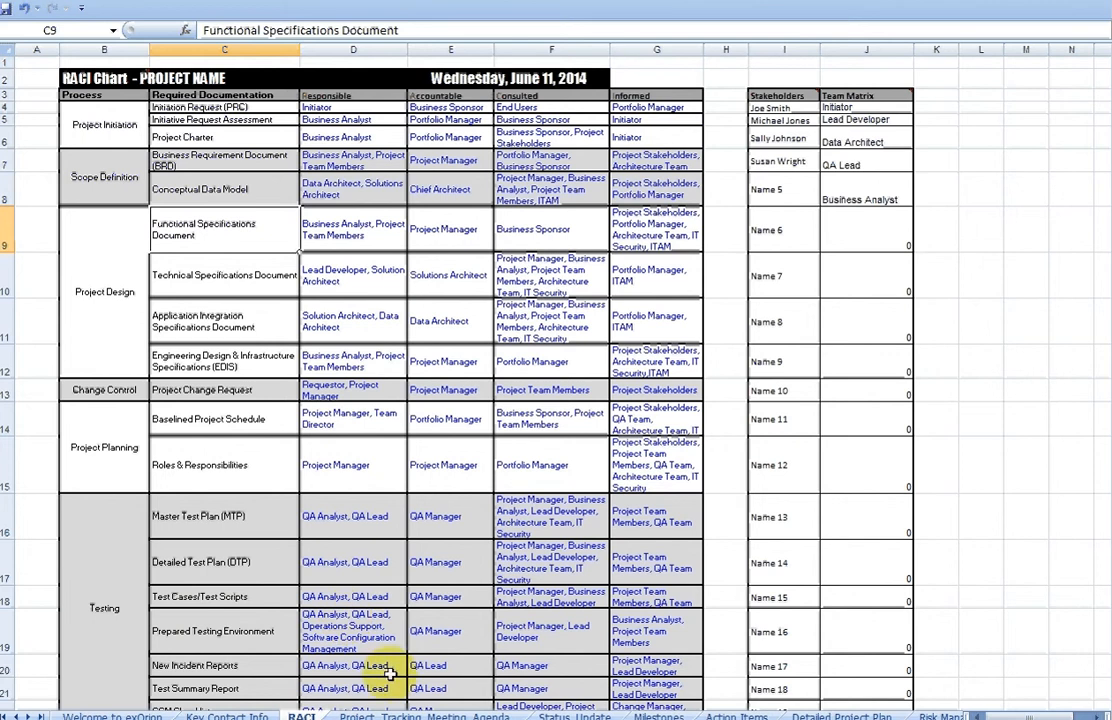
left_click(399, 714)
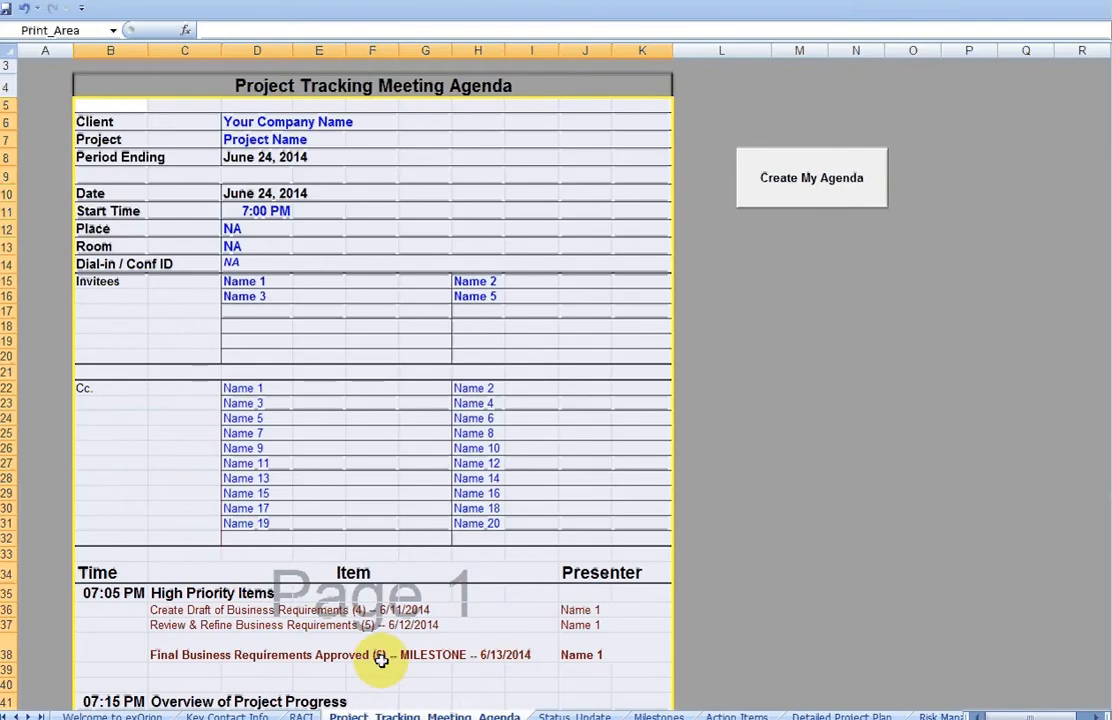
scroll(380, 658, "down", 1)
scroll(380, 658, "up", 1)
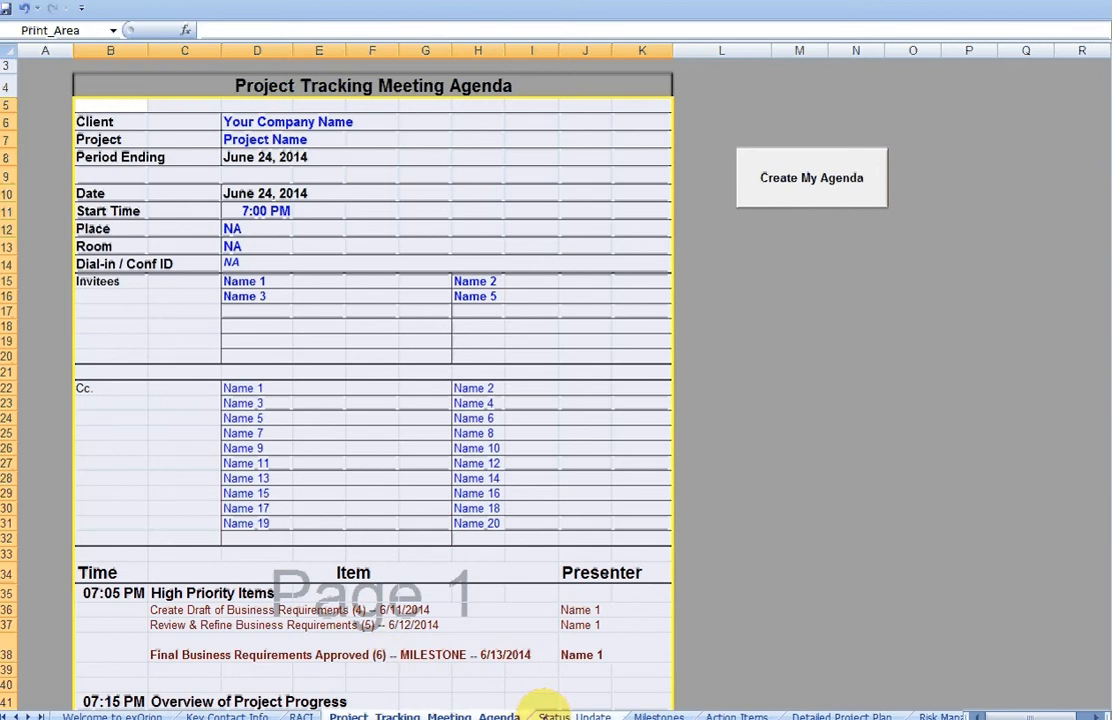
left_click(568, 714)
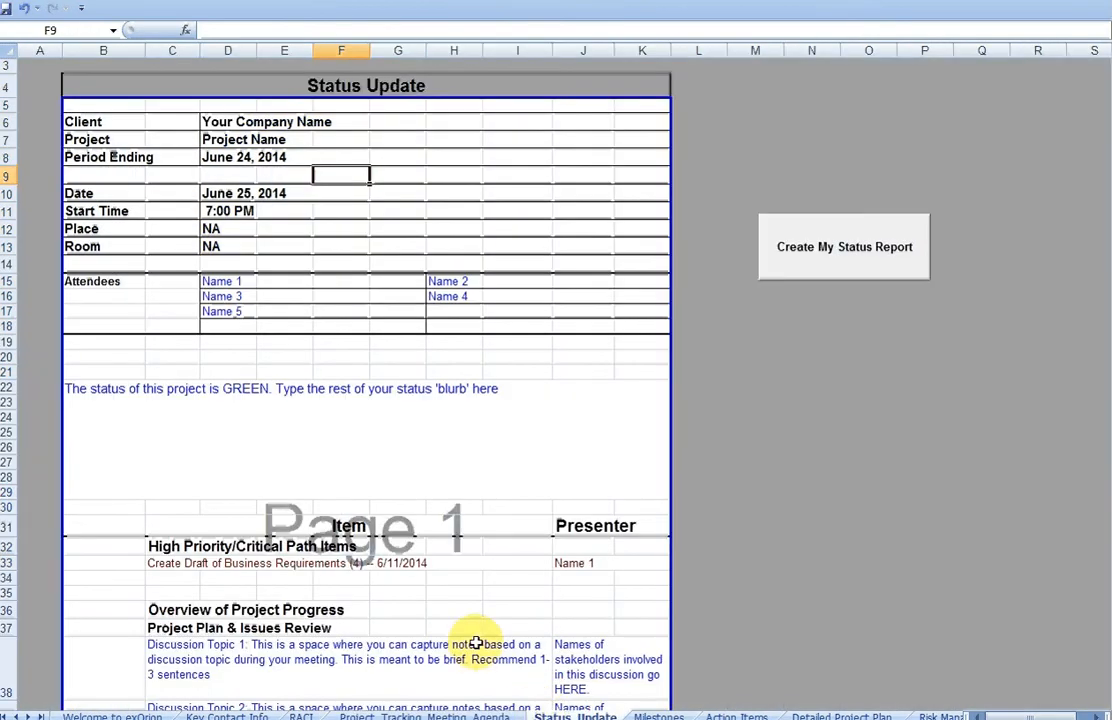
scroll(477, 640, "down", 1)
scroll(494, 640, "up", 1)
left_click(655, 715)
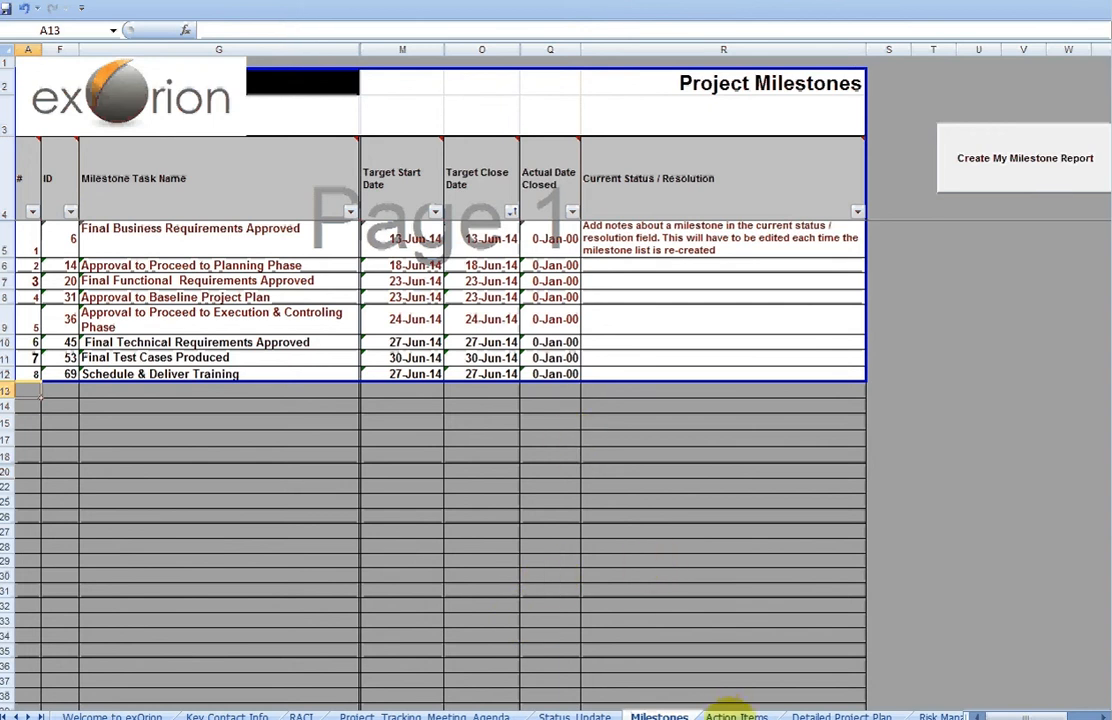
left_click(735, 714)
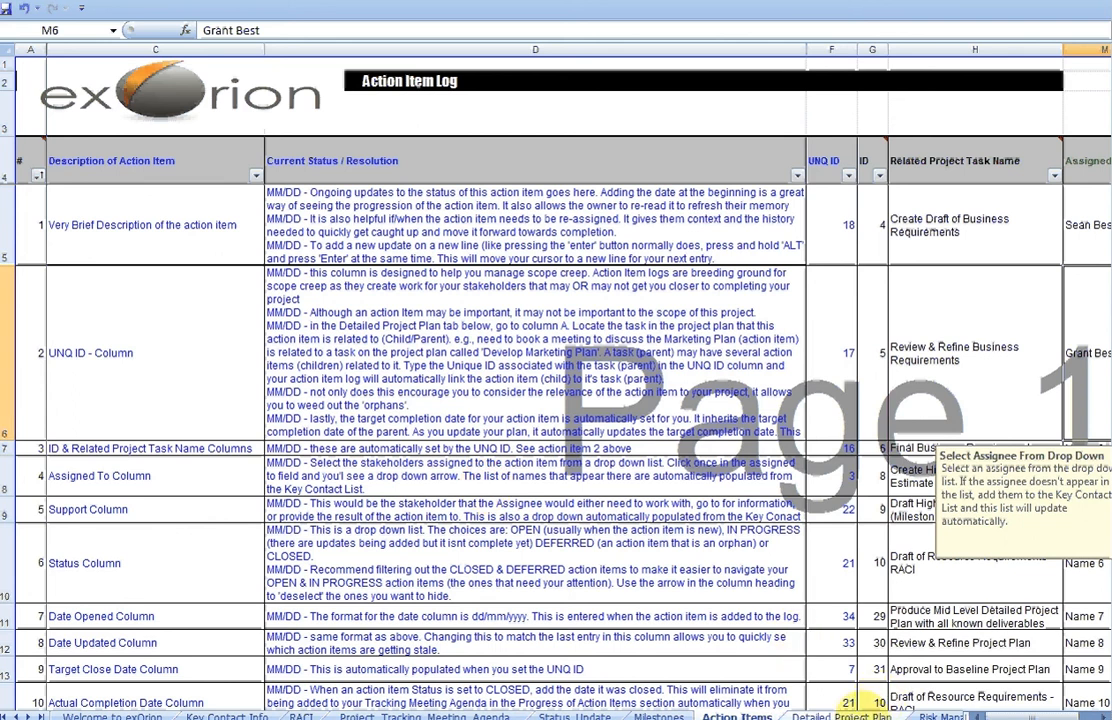
Inspect the Detailed Project Plan tasks, including Set up Sharepoint folders, then view Risk Management
left_click(858, 714)
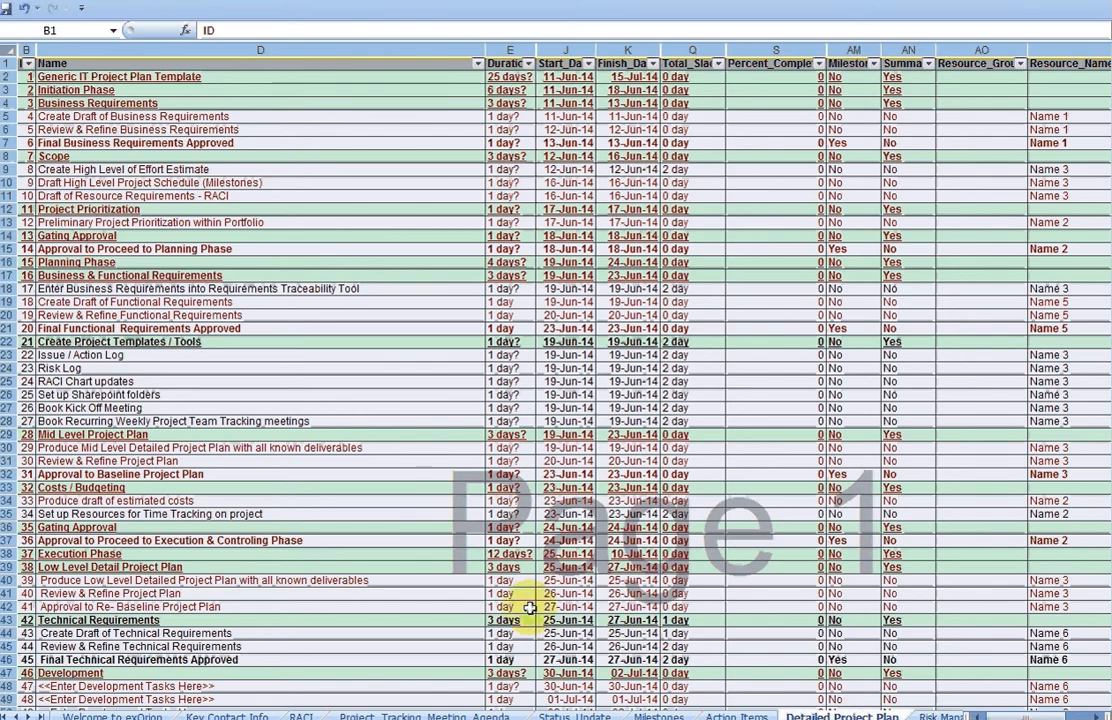
left_click(301, 394)
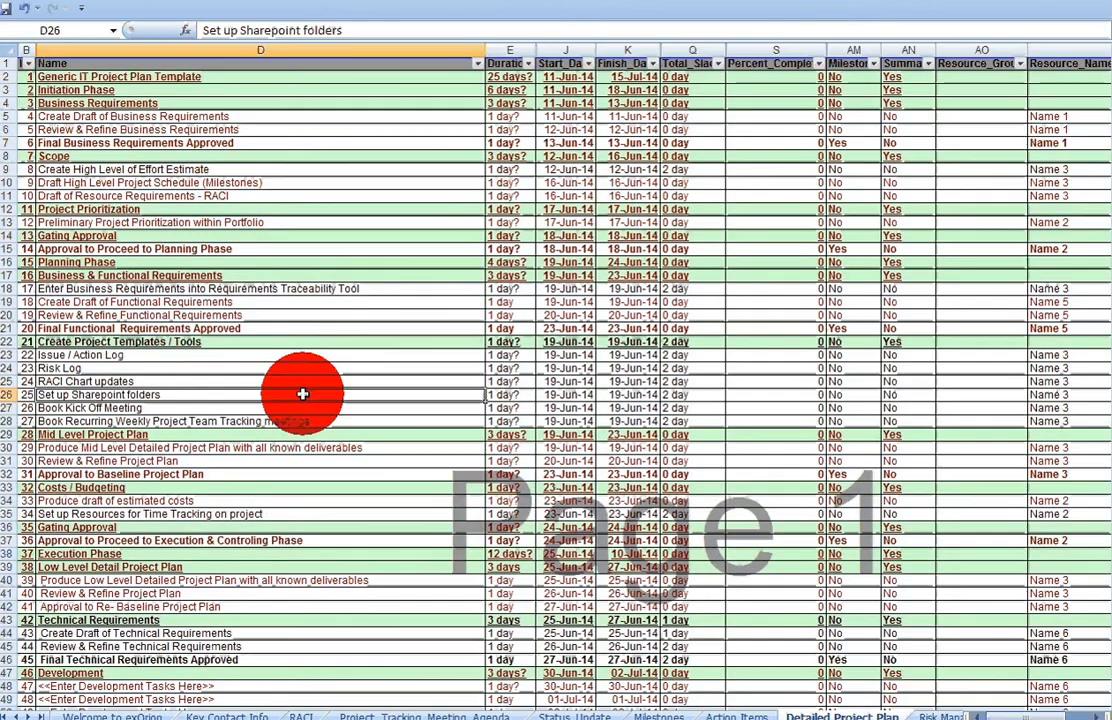
scroll(305, 392, "down", 9)
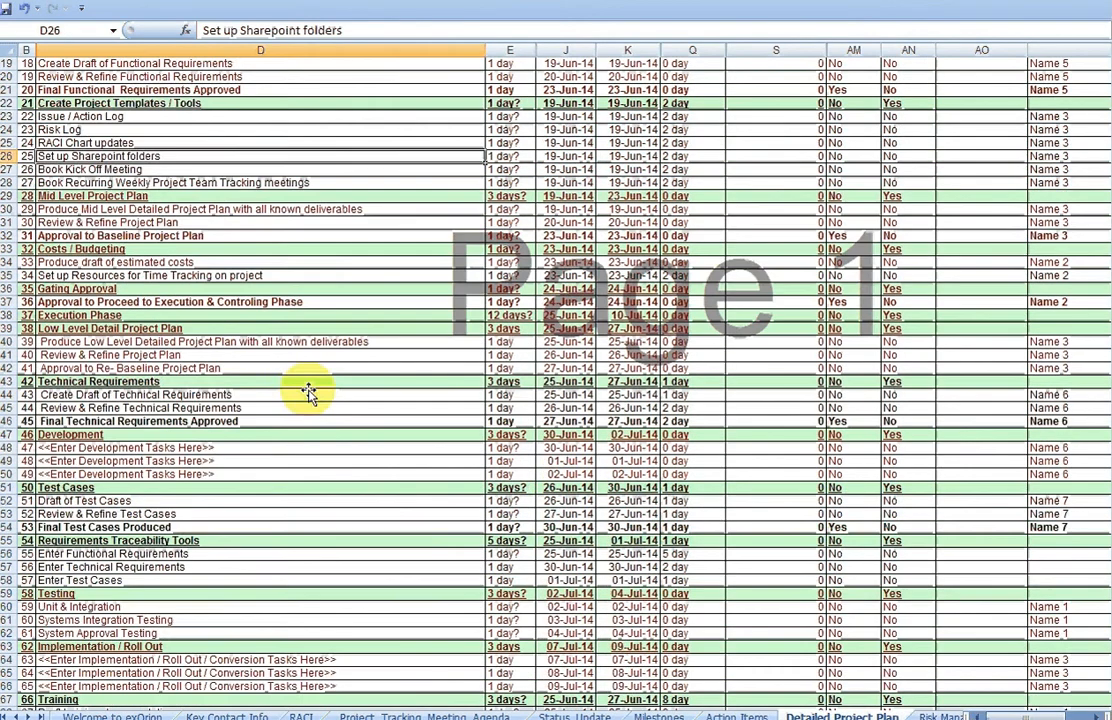
scroll(308, 390, "up", 9)
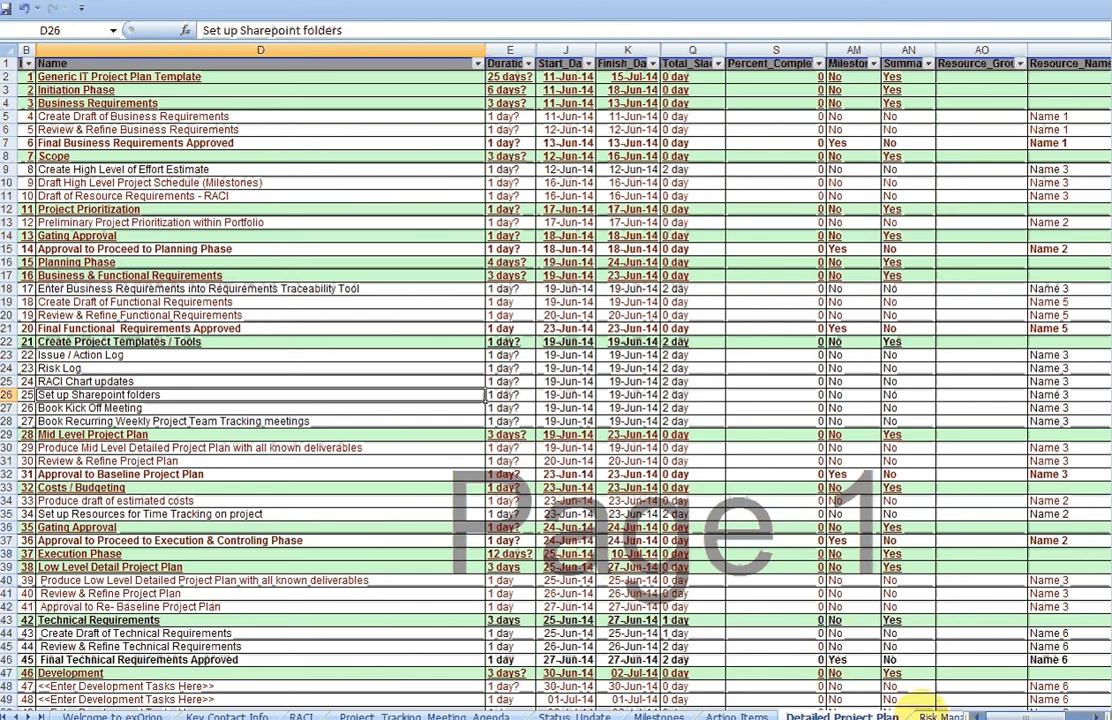
left_click(940, 715)
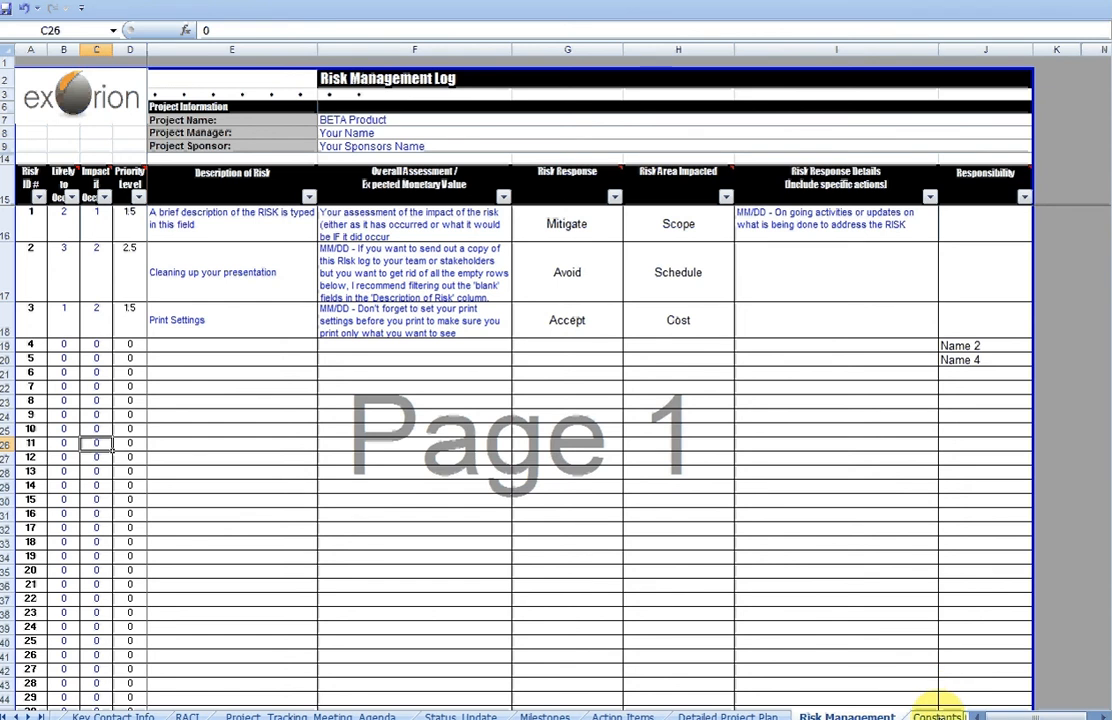
Open the Constants sheet with the Last Week, Next Week and CC Names values
left_click(937, 712)
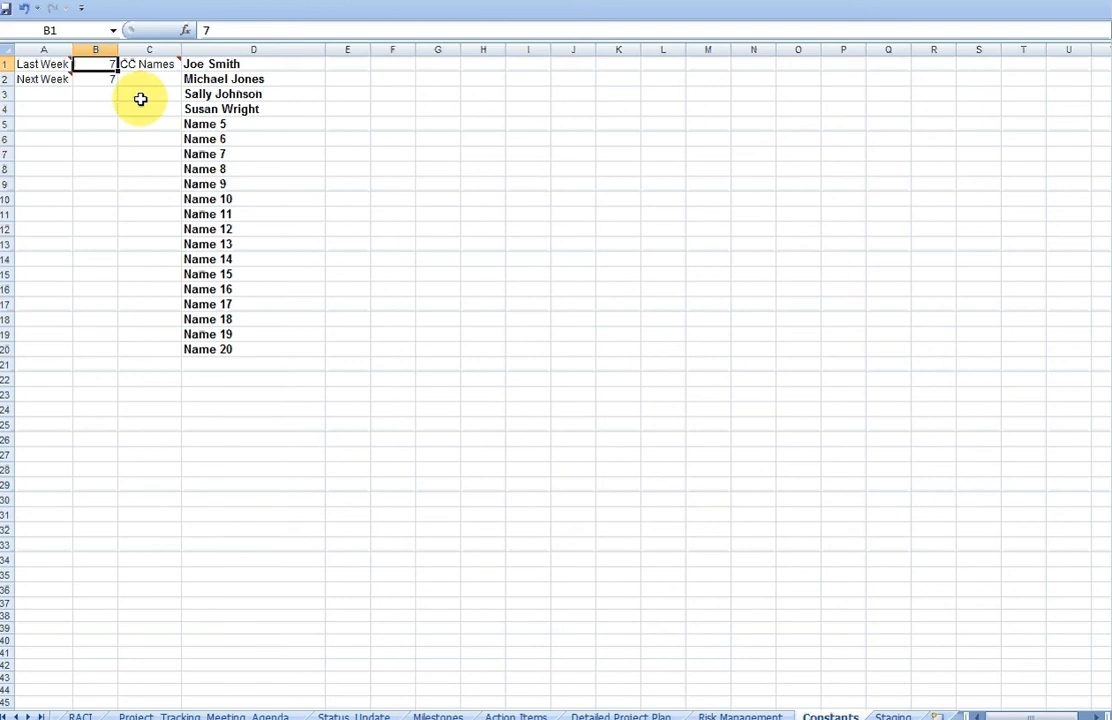
Check the Last Week and Next Week values in B1 and B2, then go back to Welcome to exOrion
left_click(102, 79)
left_click(103, 63)
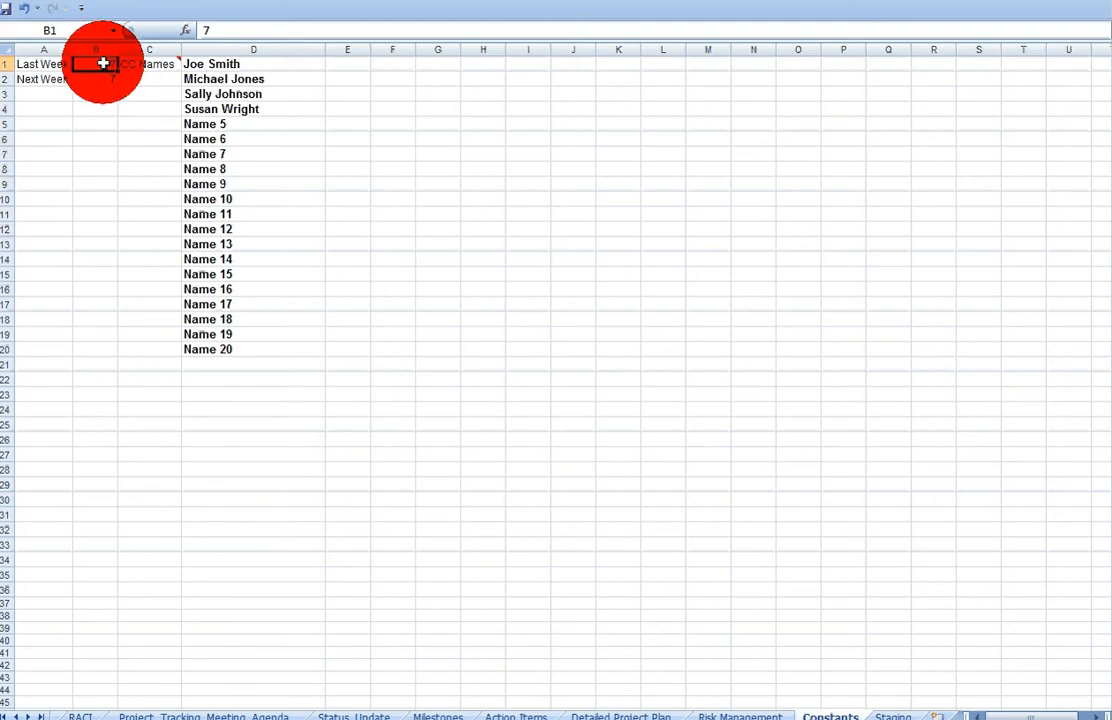
left_click(99, 79)
left_click(97, 63)
left_click(100, 77)
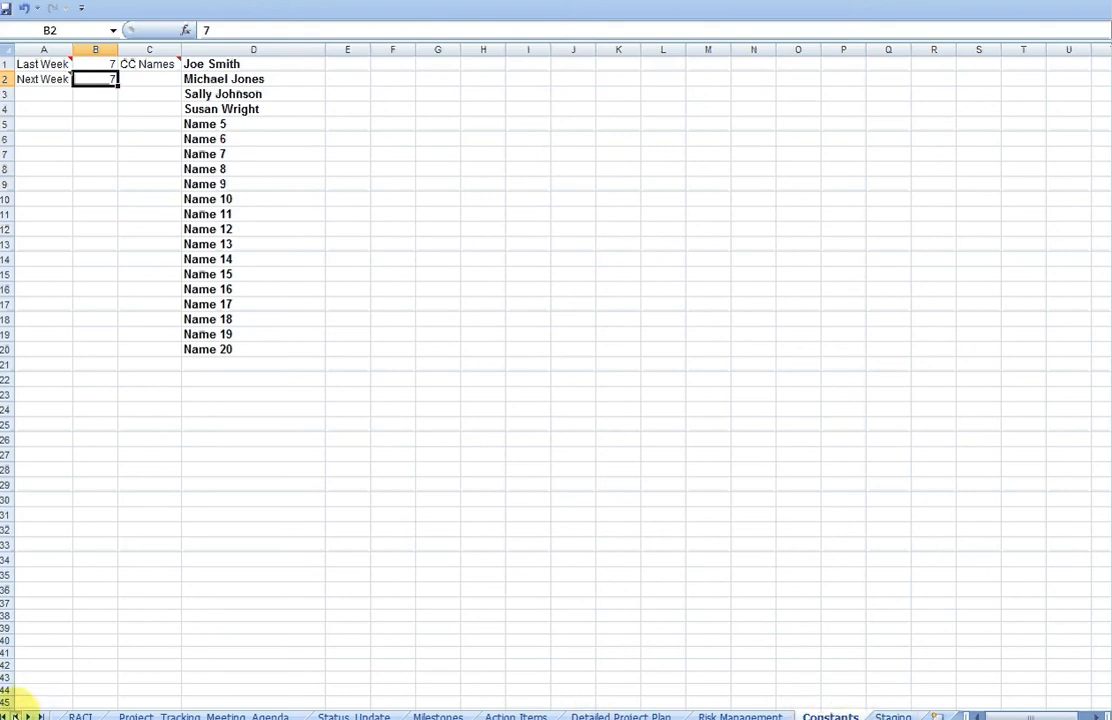
left_click(8, 714)
left_click(90, 712)
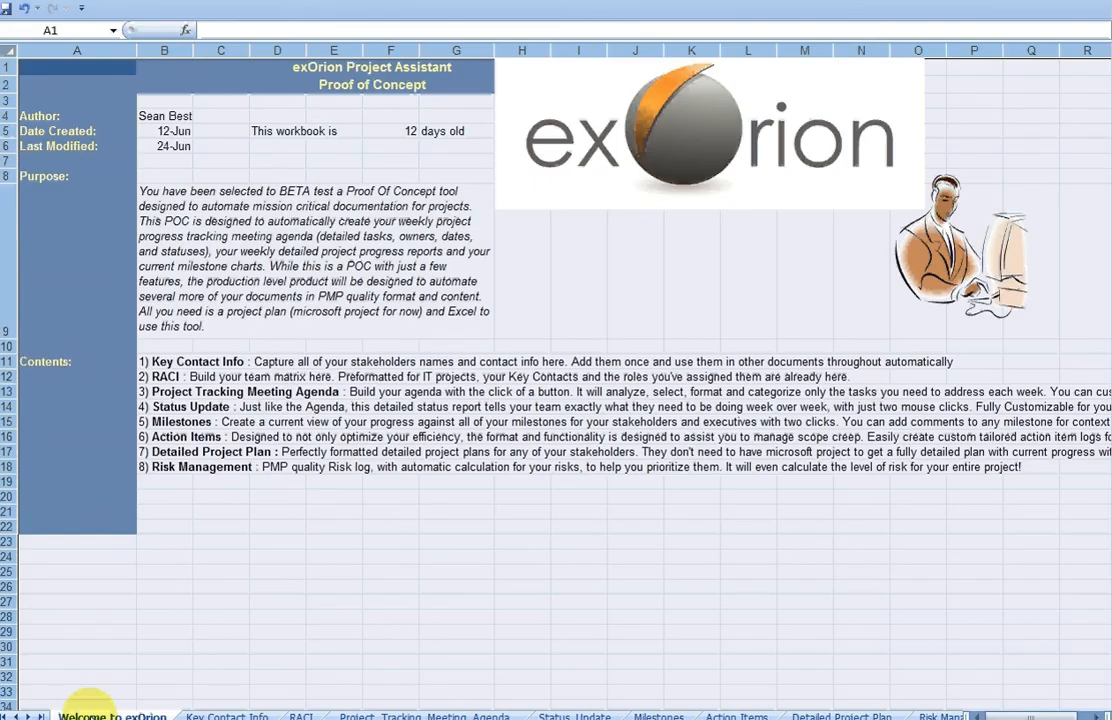